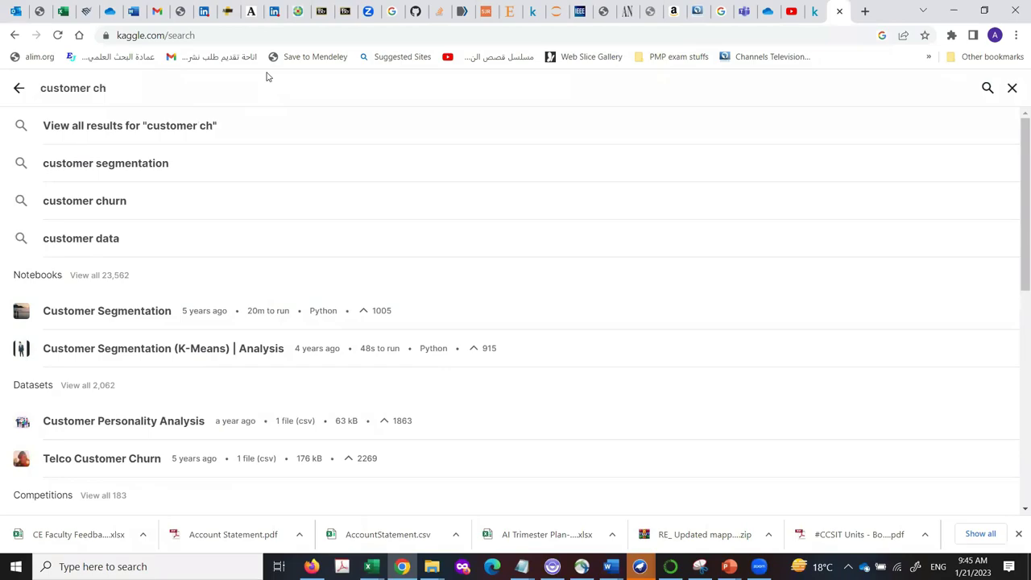
Step: Search Kaggle for "customer churn" and look through the datasets, notebooks and discussion topics in the results
left_click(108, 166)
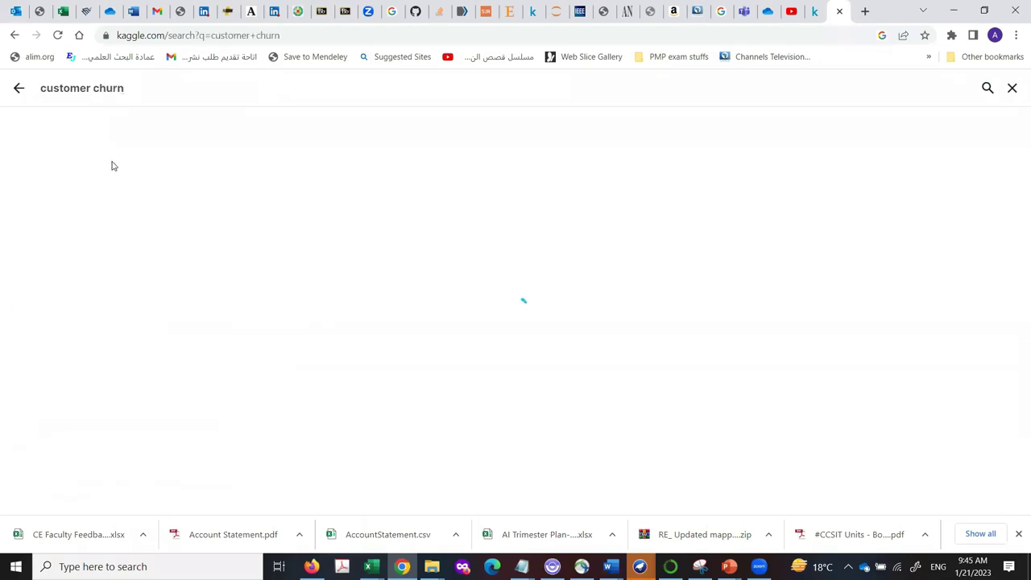
scroll(355, 242, "down", 2)
scroll(360, 251, "down", 6)
scroll(355, 249, "down", 1)
scroll(345, 258, "down", 2)
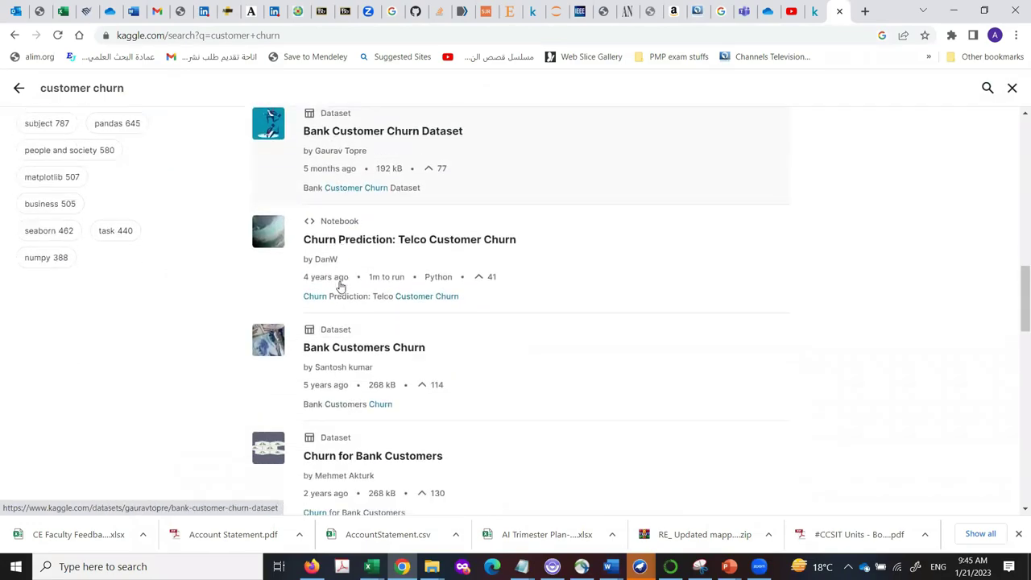
scroll(341, 287, "down", 1)
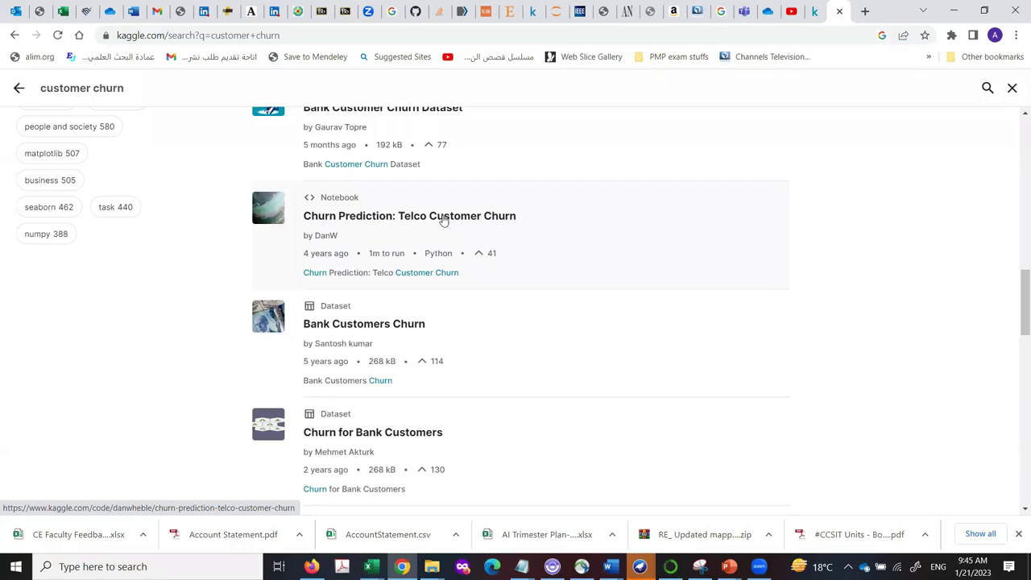
scroll(390, 233, "down", 1)
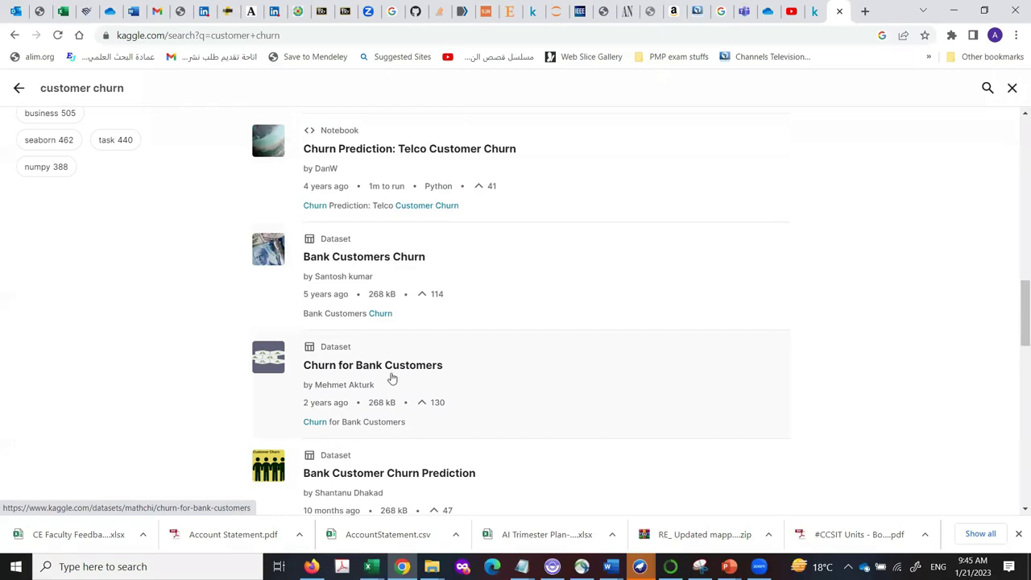
scroll(363, 361, "down", 1)
scroll(355, 363, "down", 2)
scroll(349, 348, "down", 4)
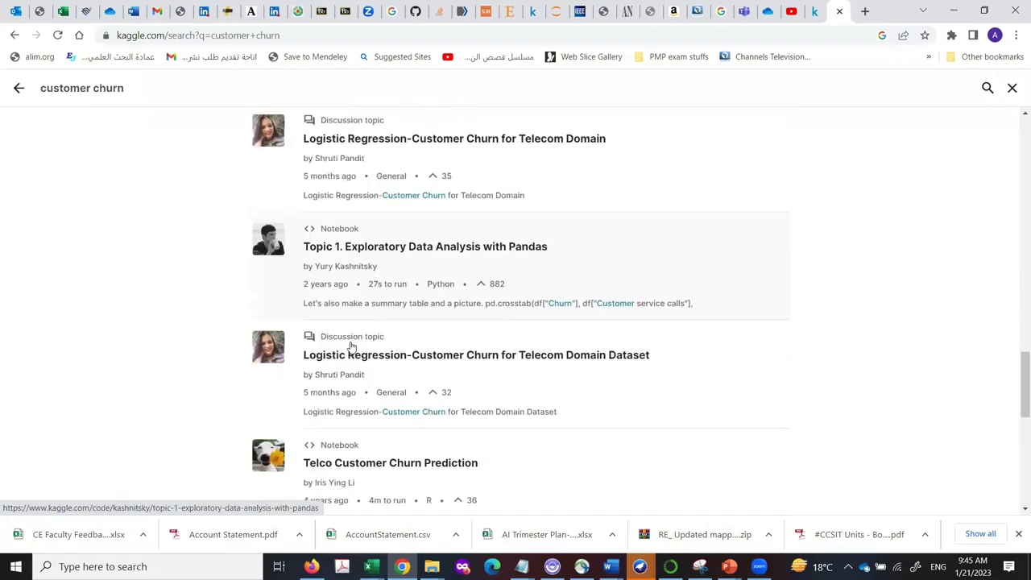
Step: Return to the first search results and compare the Telco Customer Churn, Bank Customer Churn Prediction and Customer Churn entries
scroll(356, 333, "up", 8)
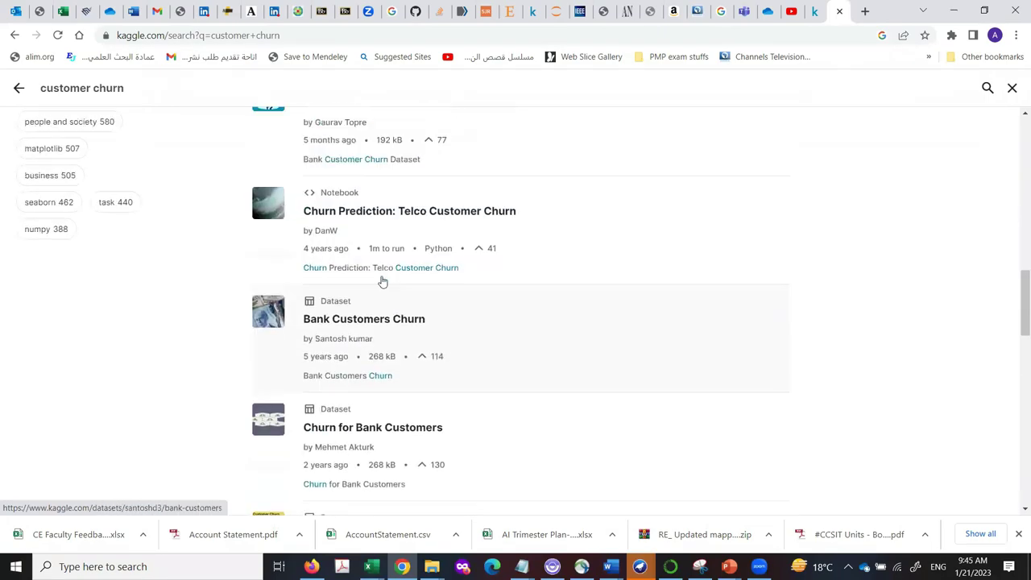
scroll(379, 282, "up", 3)
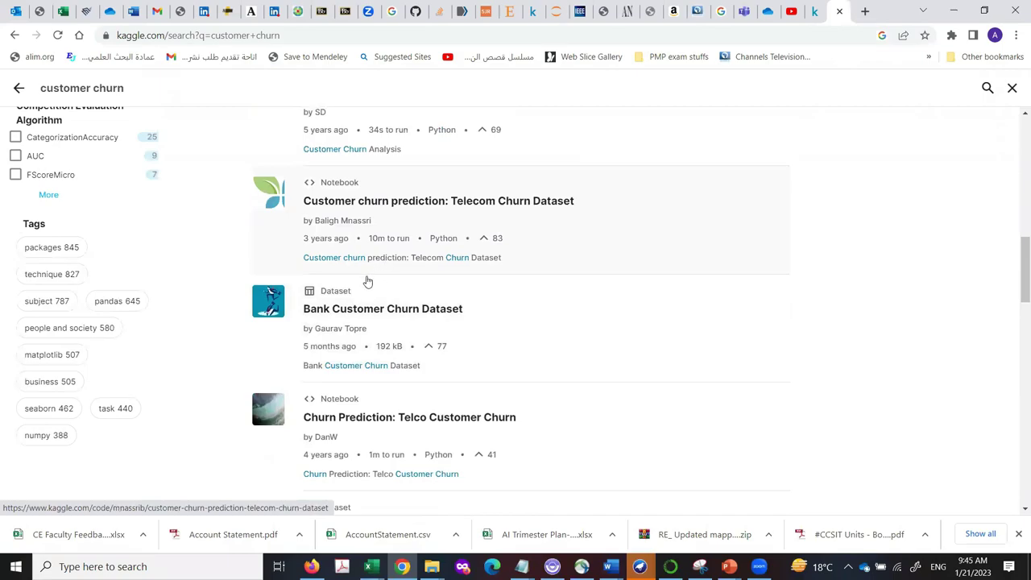
scroll(357, 240, "up", 4)
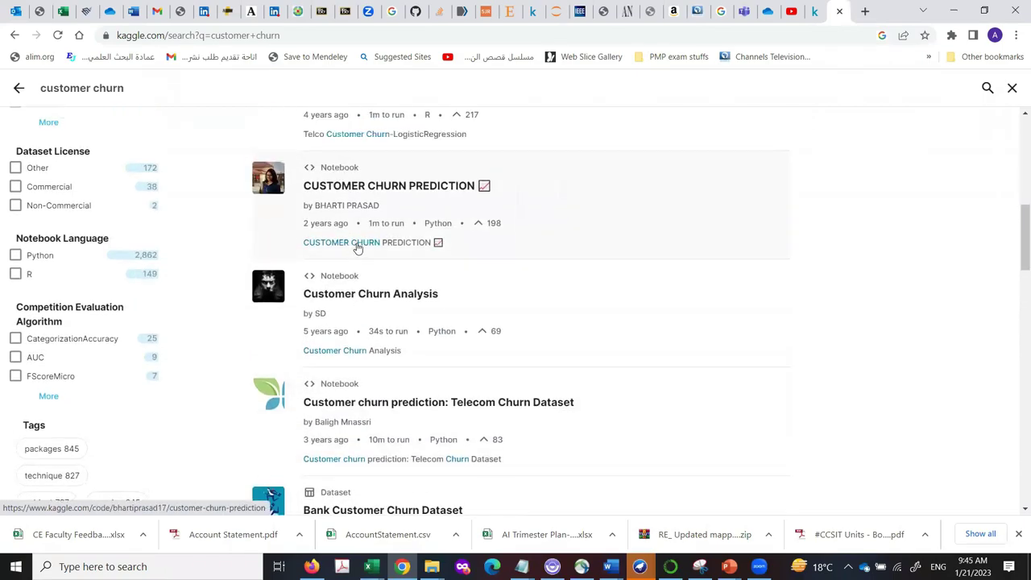
scroll(359, 245, "up", 1)
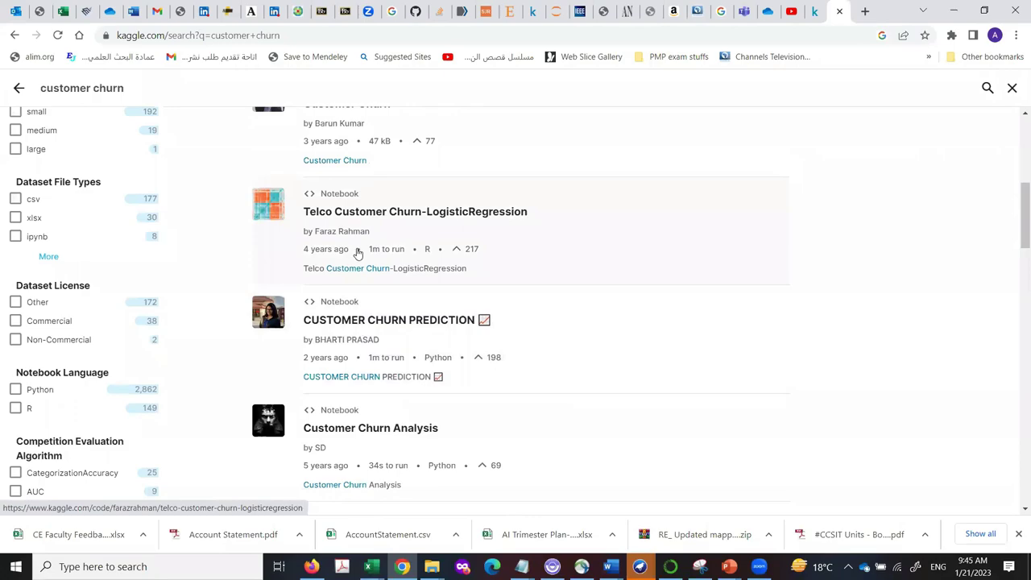
scroll(356, 245, "up", 1)
scroll(355, 245, "up", 5)
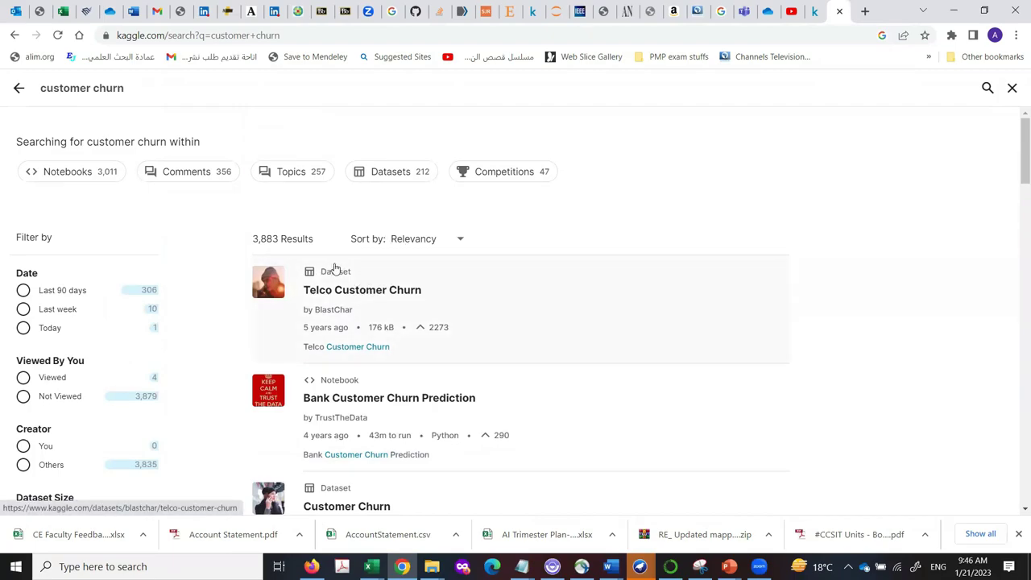
scroll(334, 271, "down", 1)
scroll(345, 262, "down", 1)
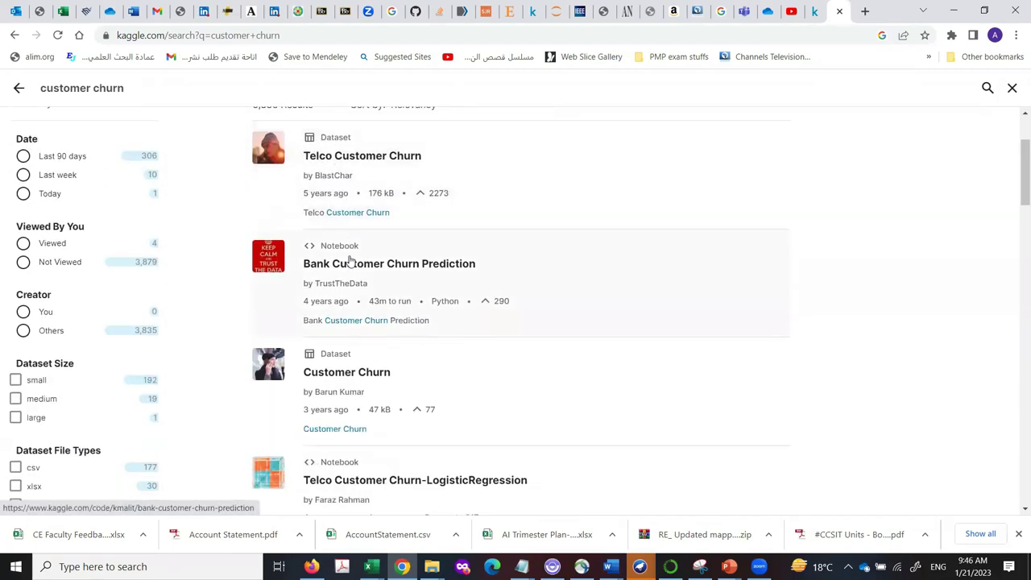
scroll(379, 266, "down", 1)
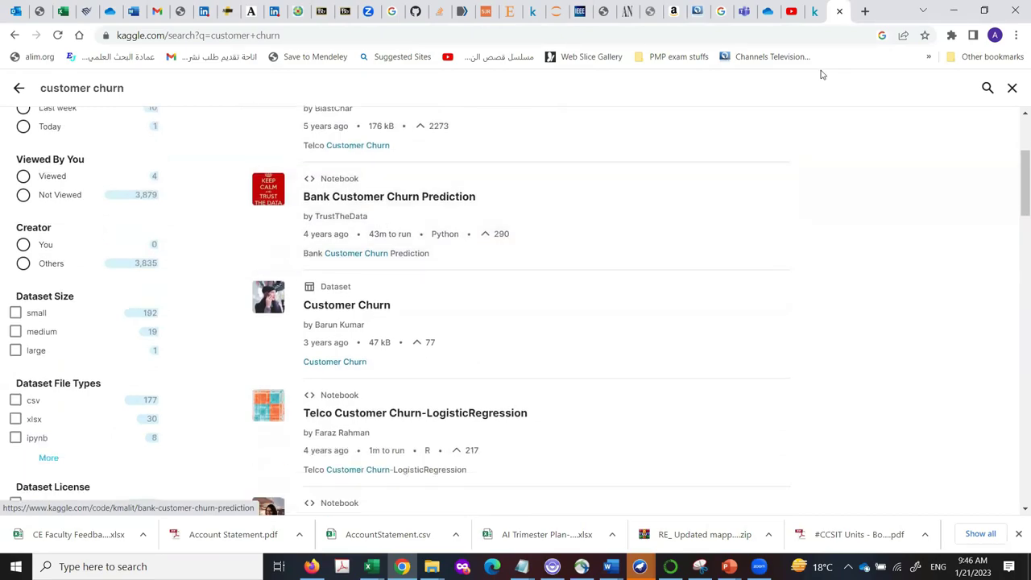
Step: Switch to the open Customer Churn dataset page and read its Context, Content and Inspiration sections
left_click(815, 12)
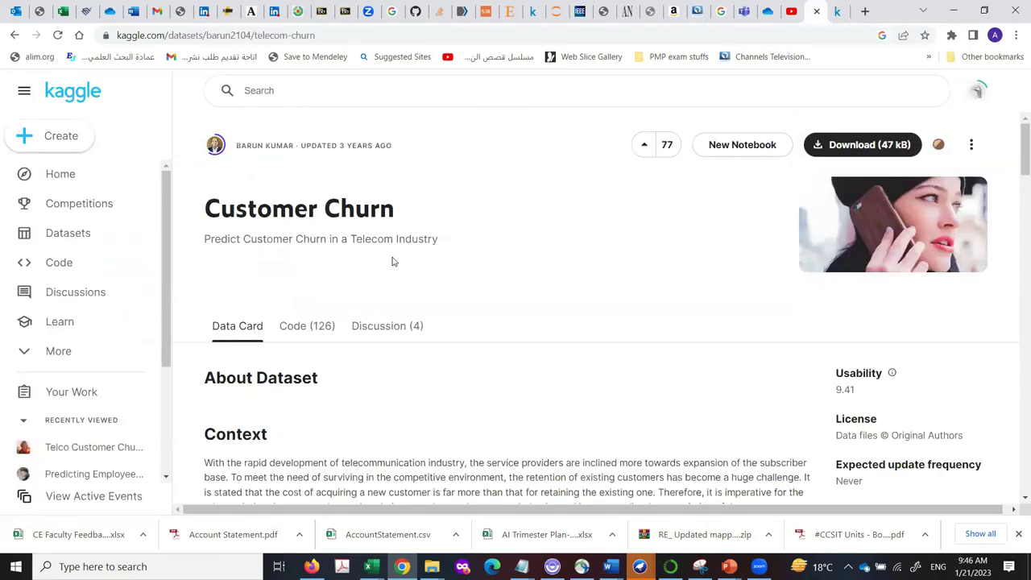
scroll(393, 262, "down", 3)
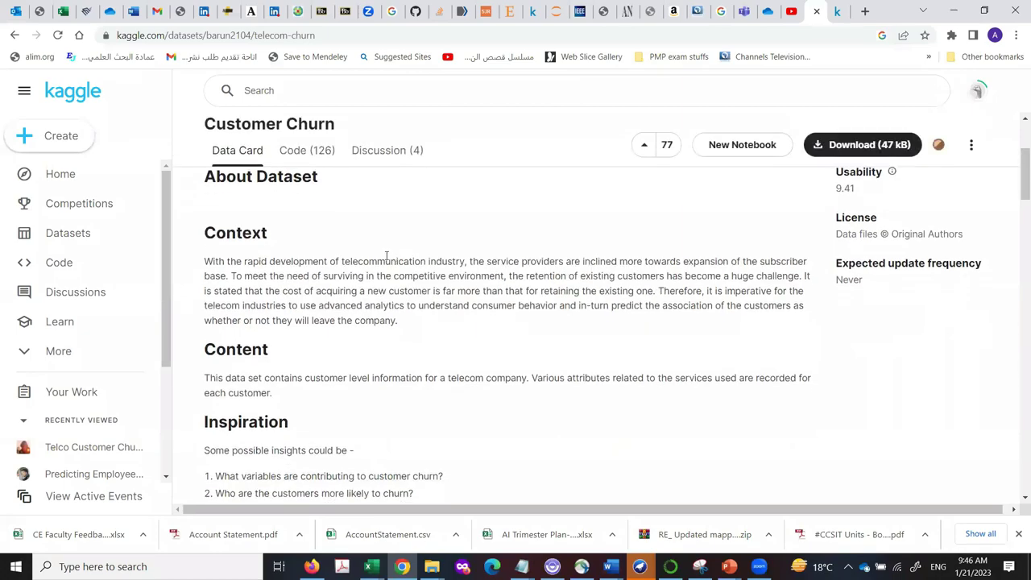
scroll(383, 274, "up", 1)
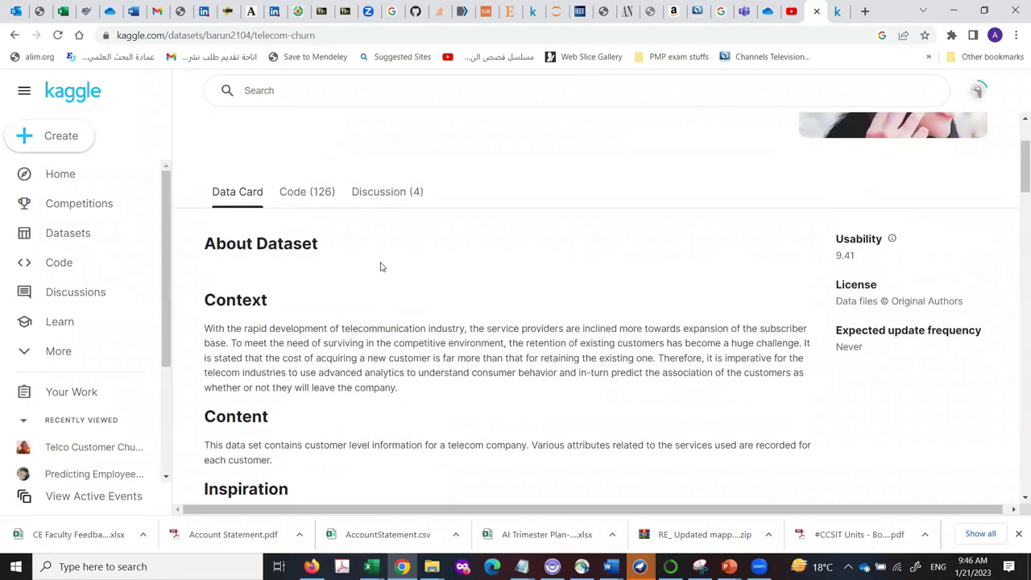
scroll(382, 266, "down", 1)
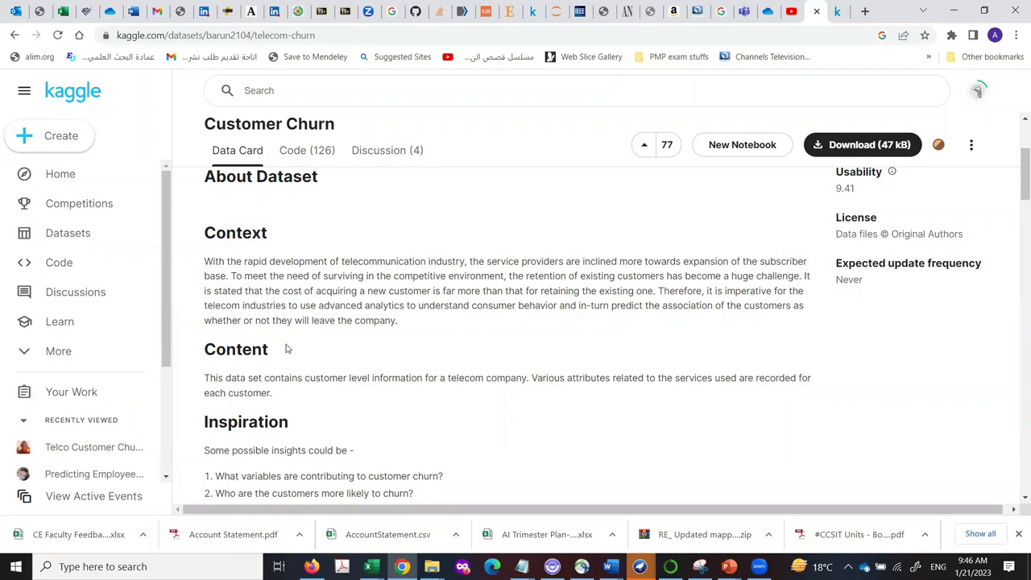
scroll(286, 370, "down", 1)
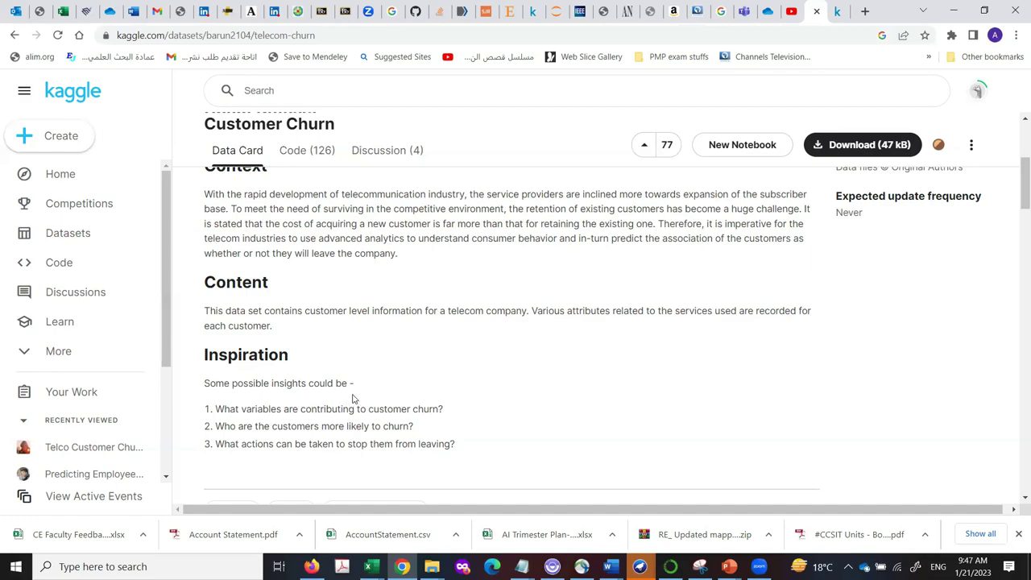
scroll(359, 421, "down", 1)
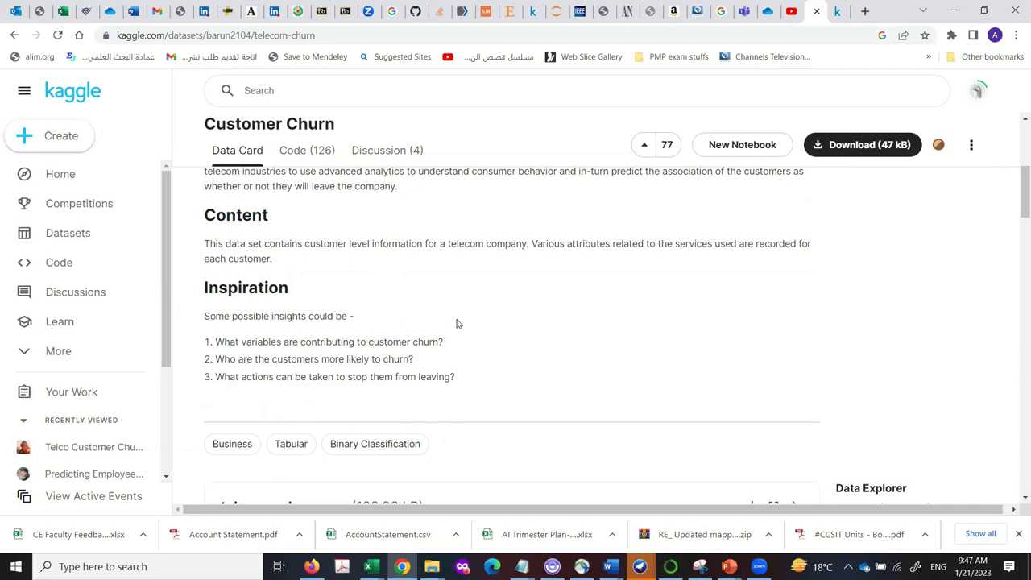
Step: Examine the telecom_churn.csv preview on the data card, including the file description, column descriptions, histograms and data rows
scroll(450, 347, "down", 1)
scroll(450, 348, "down", 3)
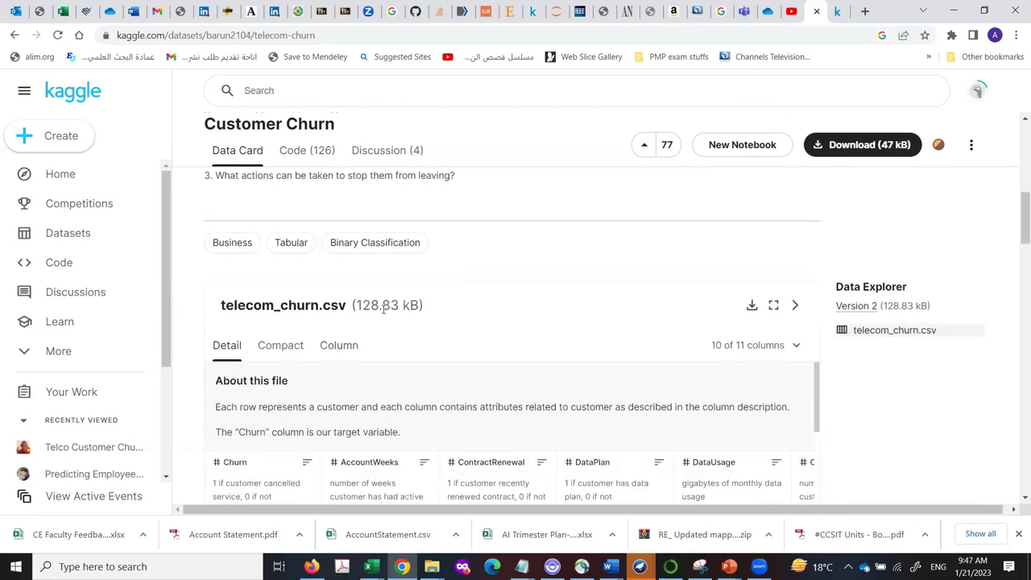
scroll(361, 312, "down", 1)
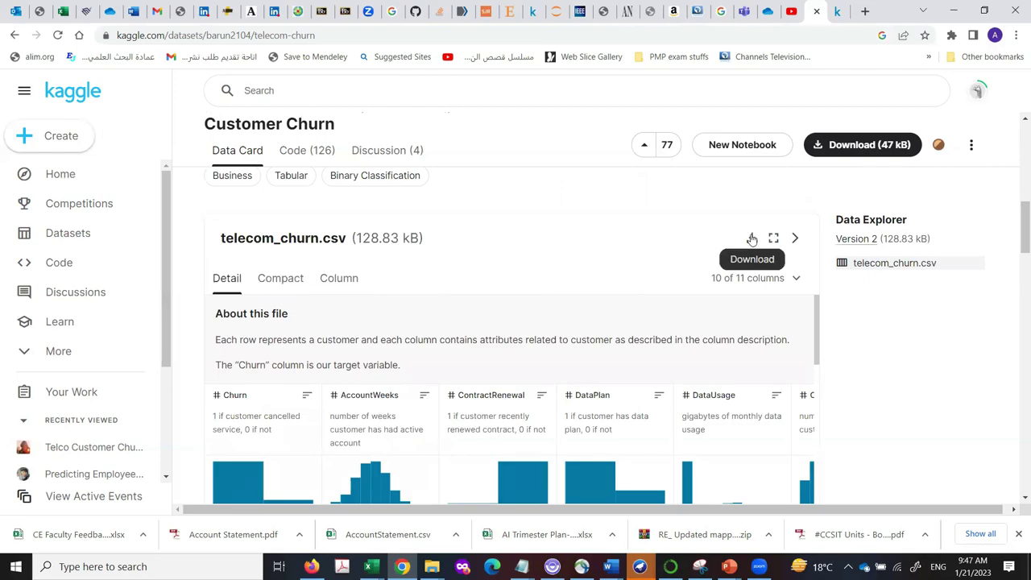
scroll(331, 375, "down", 1)
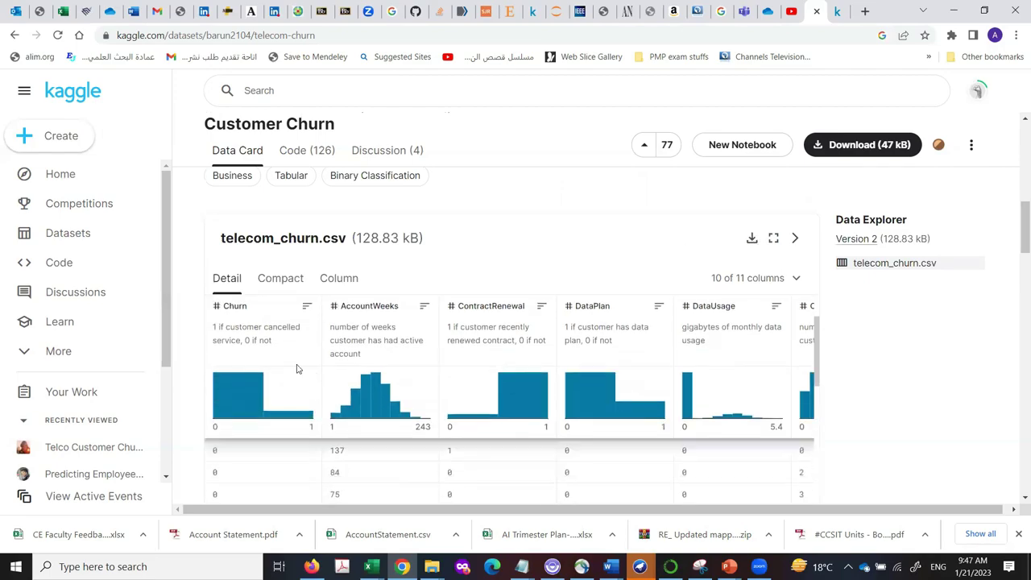
scroll(306, 369, "up", 1)
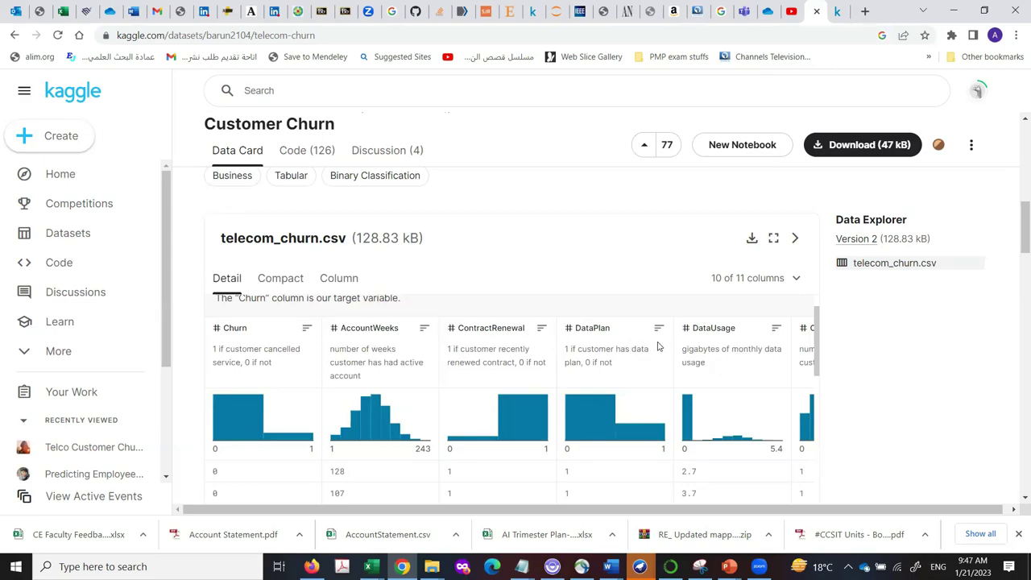
scroll(701, 343, "down", 2)
scroll(717, 342, "up", 1)
scroll(705, 348, "down", 3)
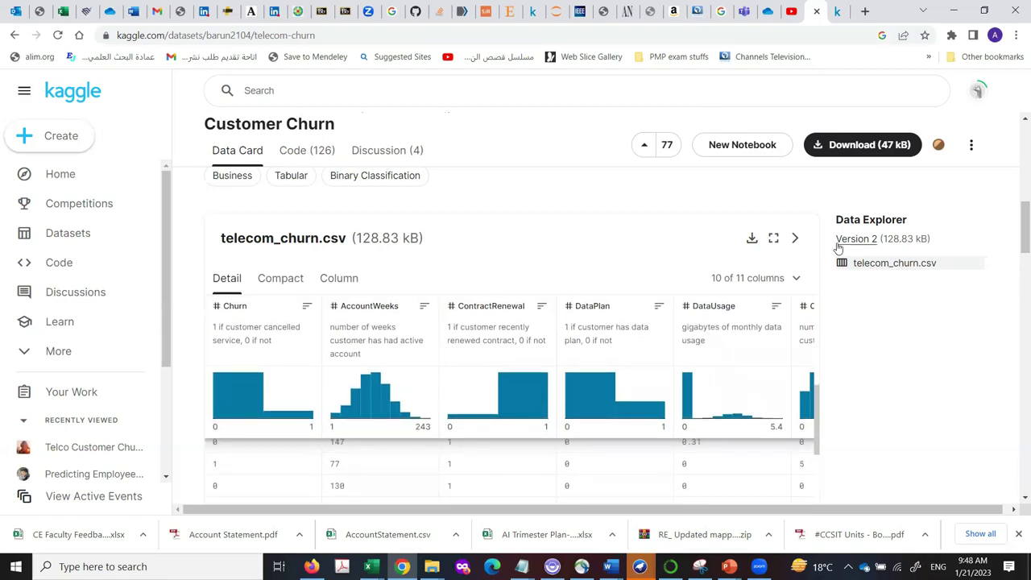
scroll(683, 260, "down", 3)
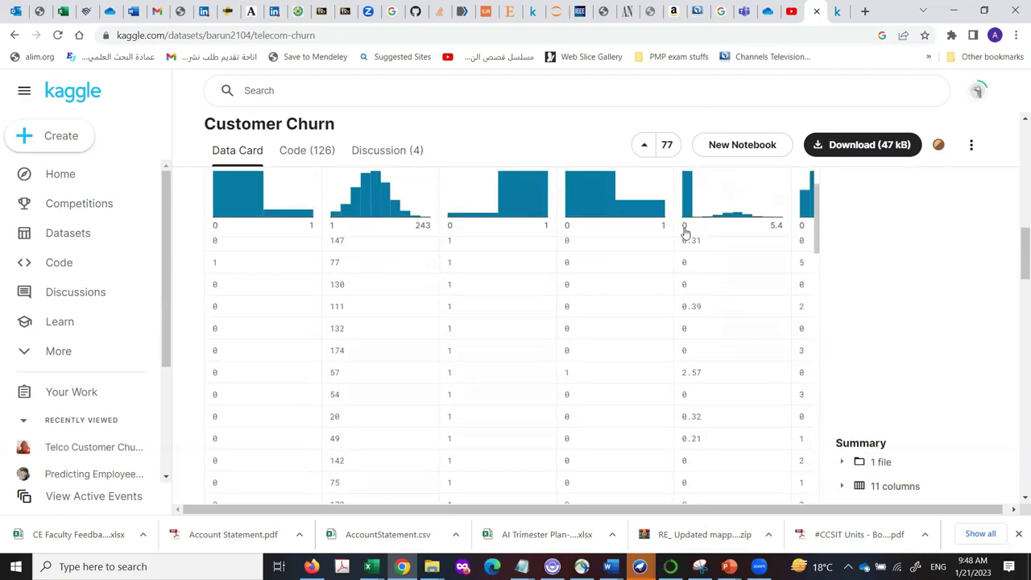
Step: Download the complete Customer Churn dataset archive and also the telecom_churn.csv file on its own
left_click_drag(811, 207, 826, 151)
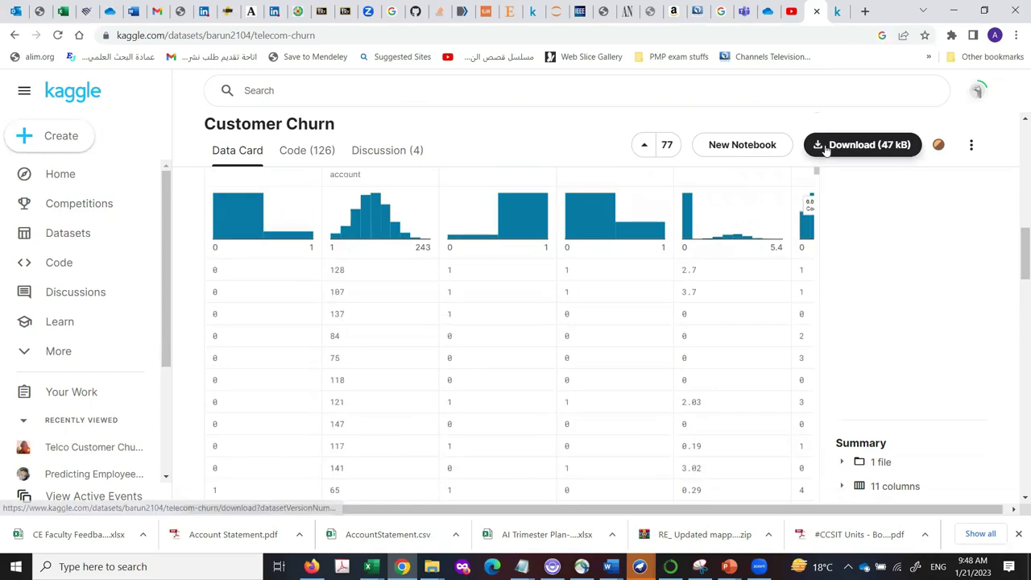
left_click(826, 151)
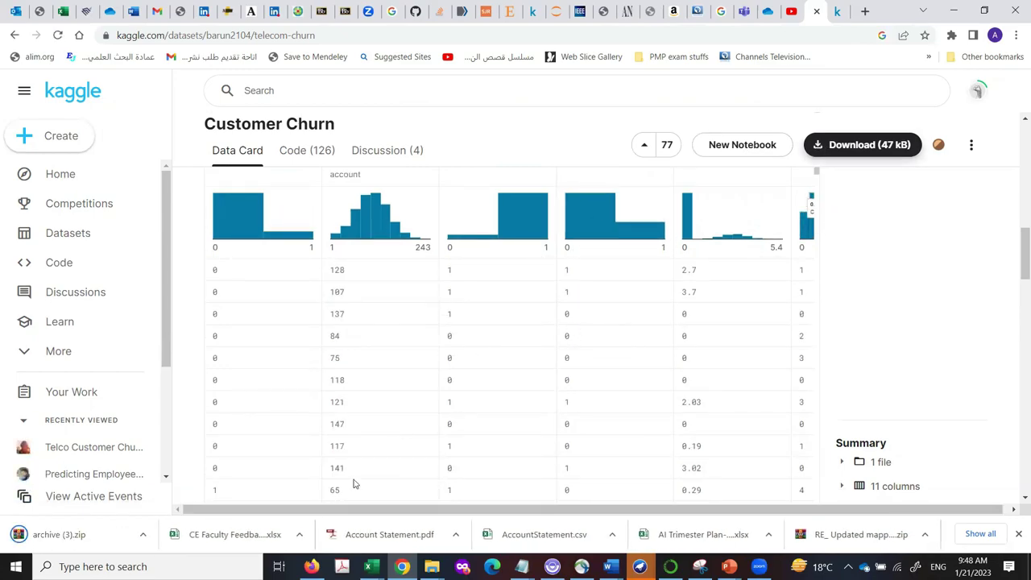
scroll(621, 225, "up", 3)
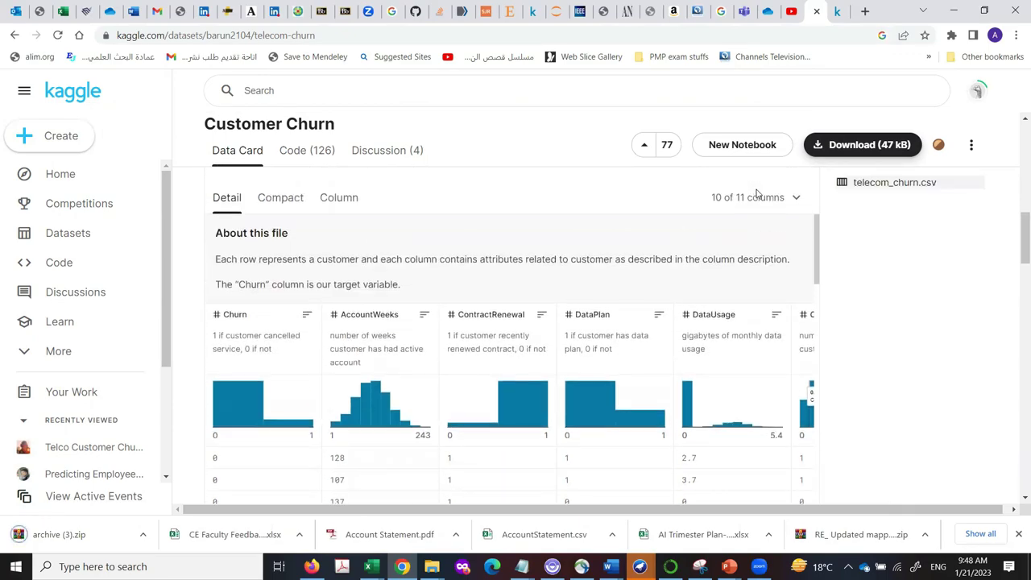
scroll(755, 191, "up", 1)
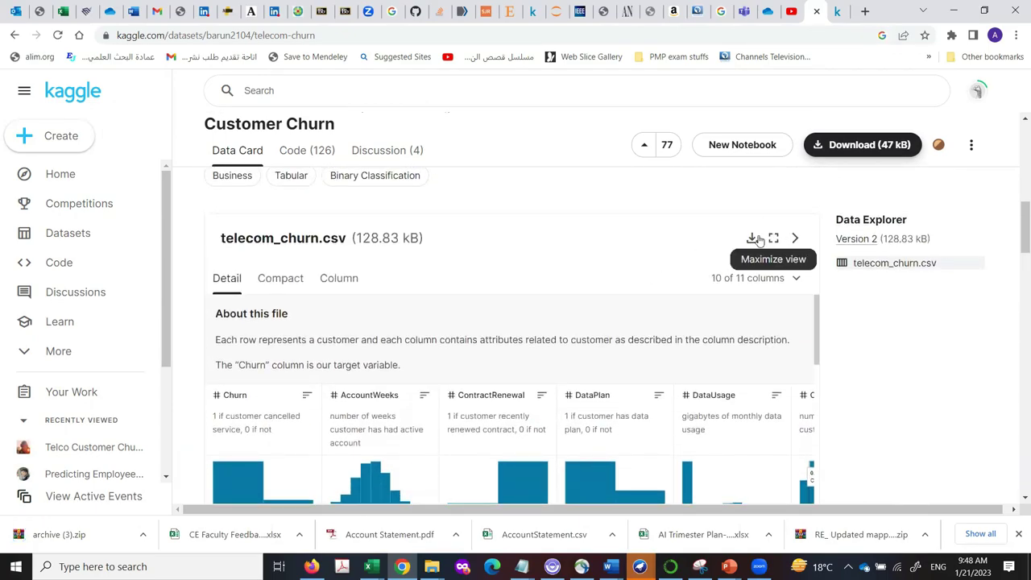
left_click(752, 240)
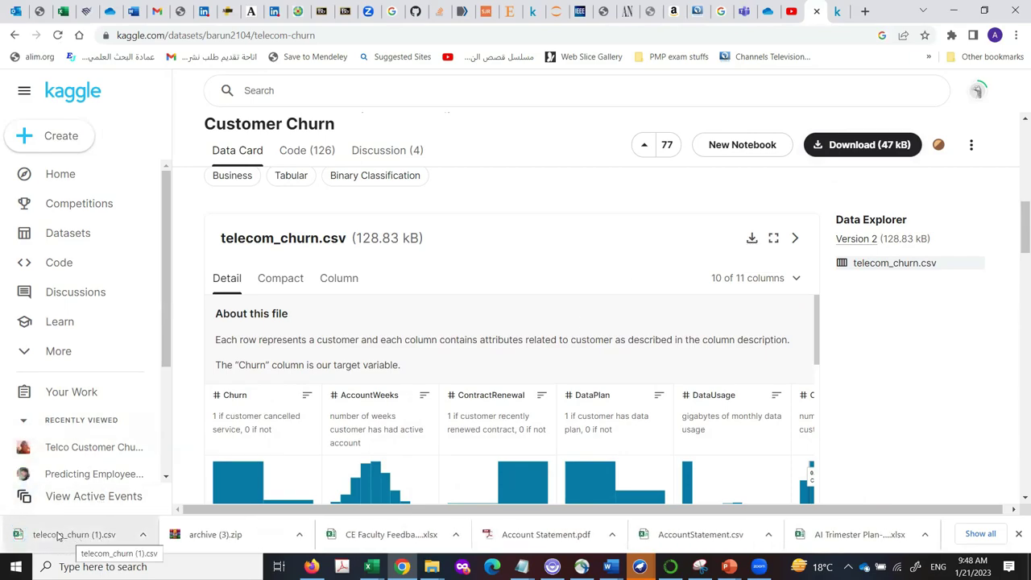
Step: Open the downloaded telecom_churn (1).csv in Excel and select the whole Churn column, column A
left_click(59, 537)
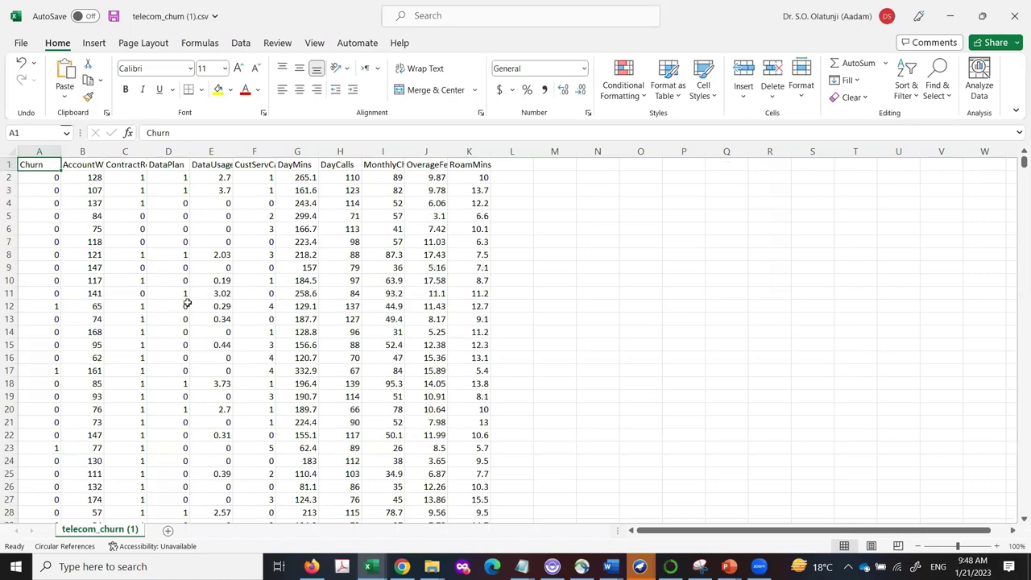
left_click(151, 296)
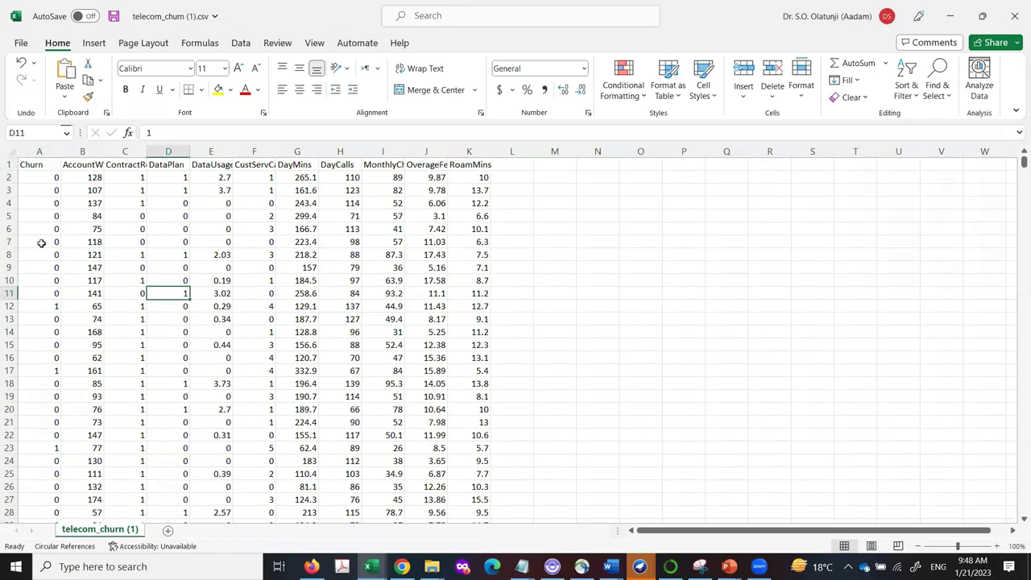
left_click(39, 164)
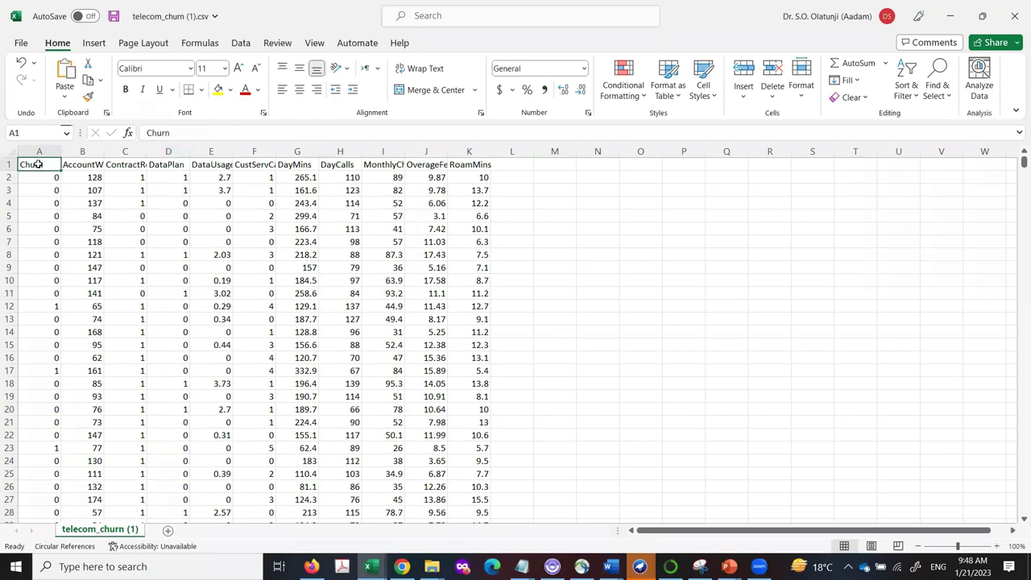
left_click(38, 150)
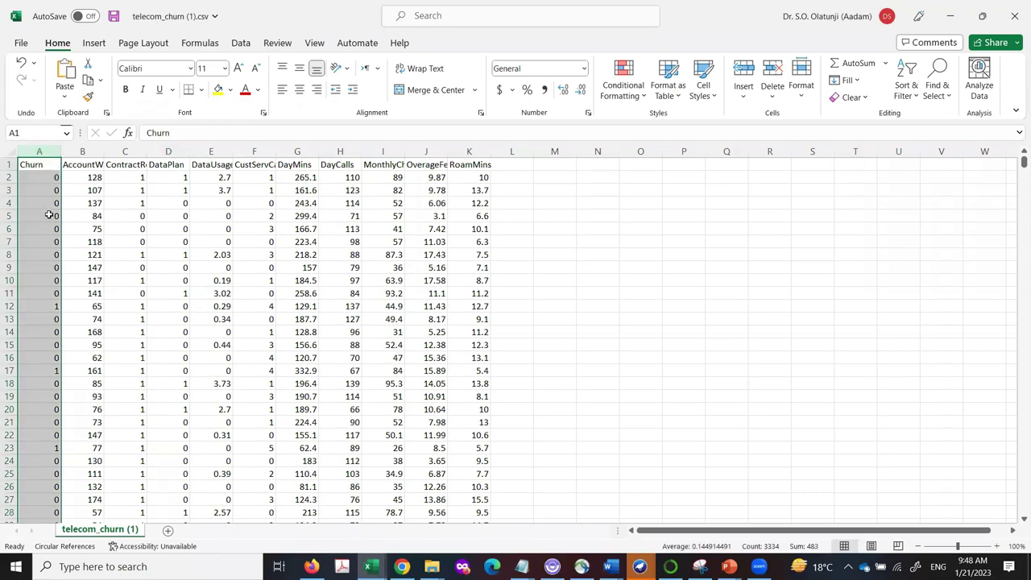
Step: Inspect the customer record in row 12 by selecting its attributes from B12 to L12 and its Churn value in A12
left_click(45, 306)
left_click_drag(133, 307, 508, 308)
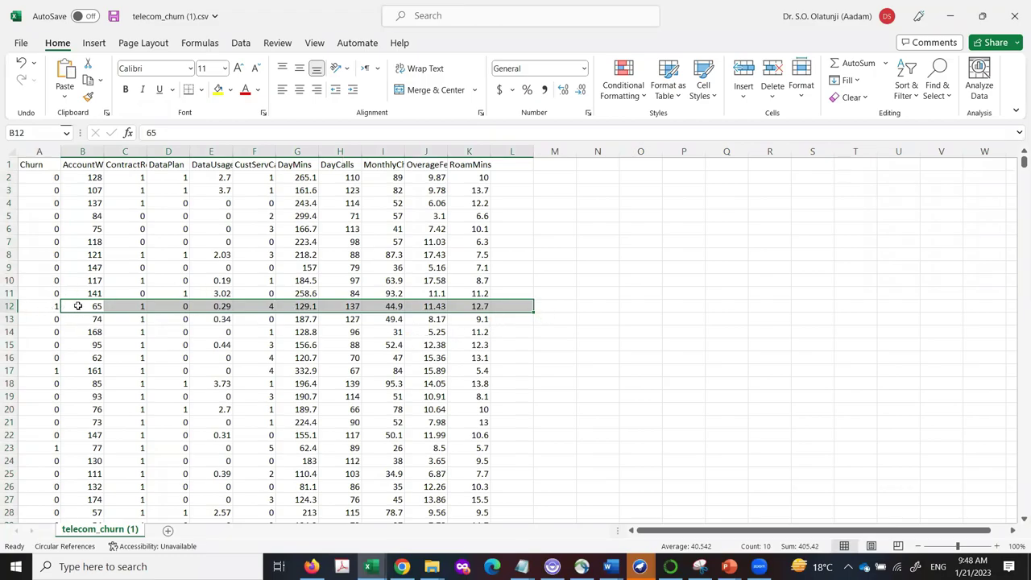
left_click(46, 306)
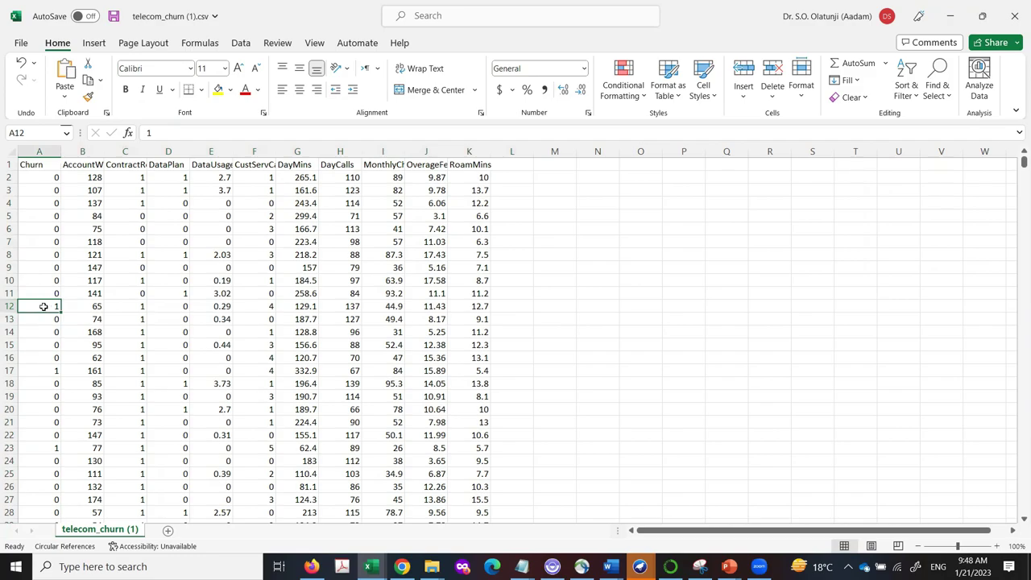
Step: Review the Churn values down the first 160 or so records, checking cells A15 and A17
scroll(45, 314, "down", 1)
left_click(59, 308)
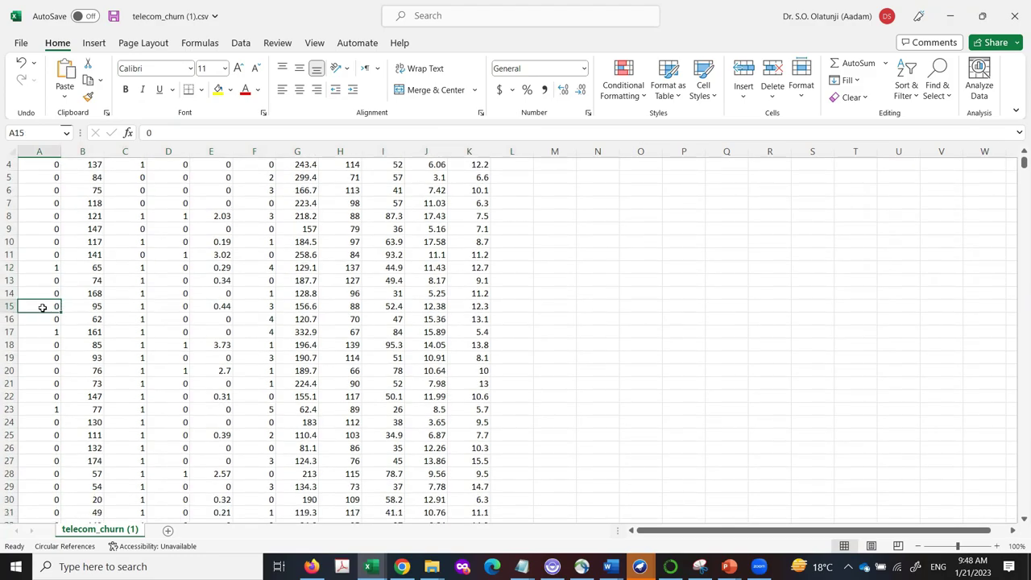
scroll(39, 342, "down", 1)
left_click(42, 293)
scroll(44, 342, "down", 16)
scroll(82, 344, "down", 11)
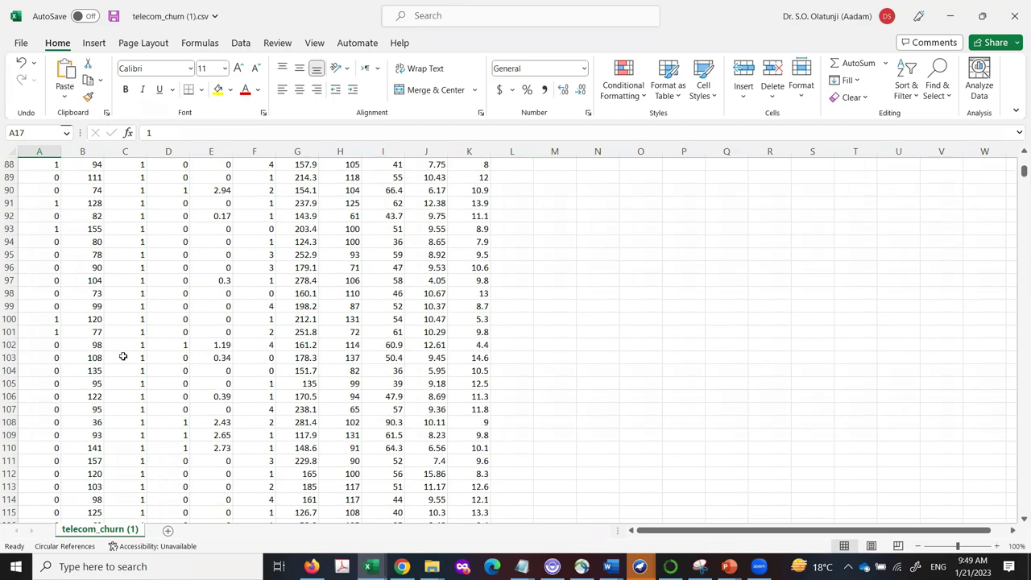
scroll(110, 331, "down", 20)
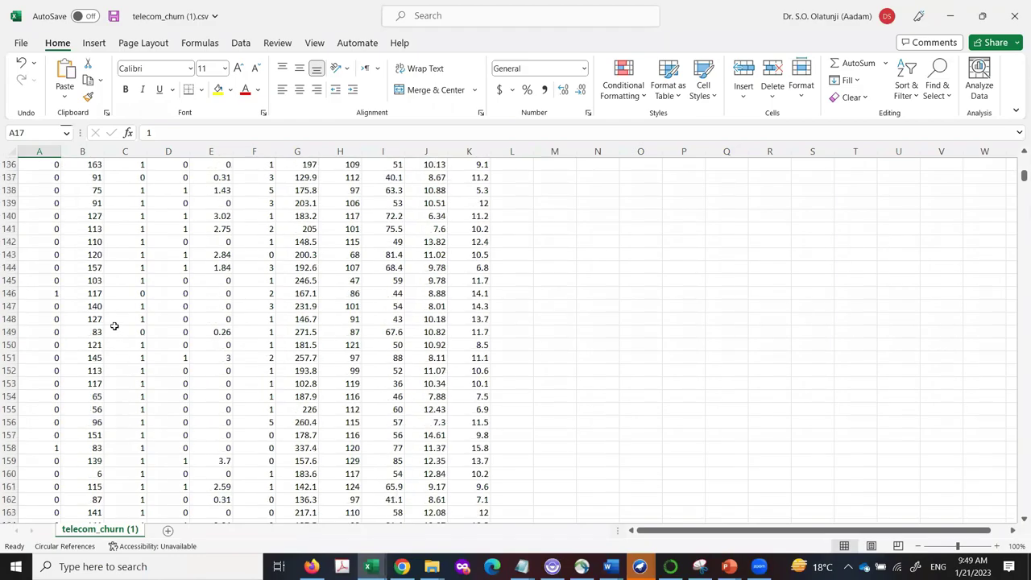
scroll(885, 382, "up", 4)
Step: Examine the final records of the dataset, select the Churn value in A3286, and return to the header row
left_click_drag(1017, 176, 1011, 511)
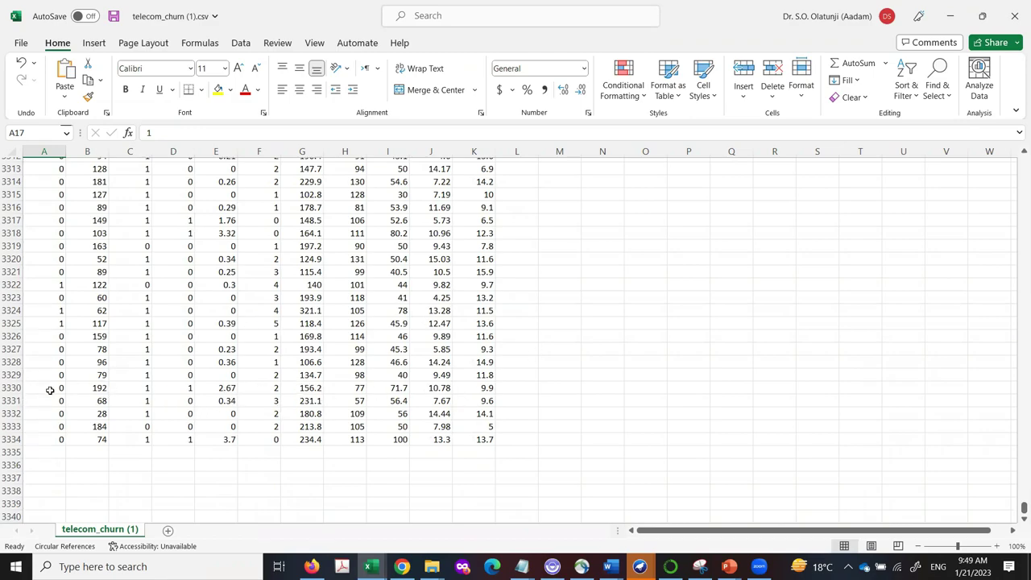
scroll(52, 394, "up", 8)
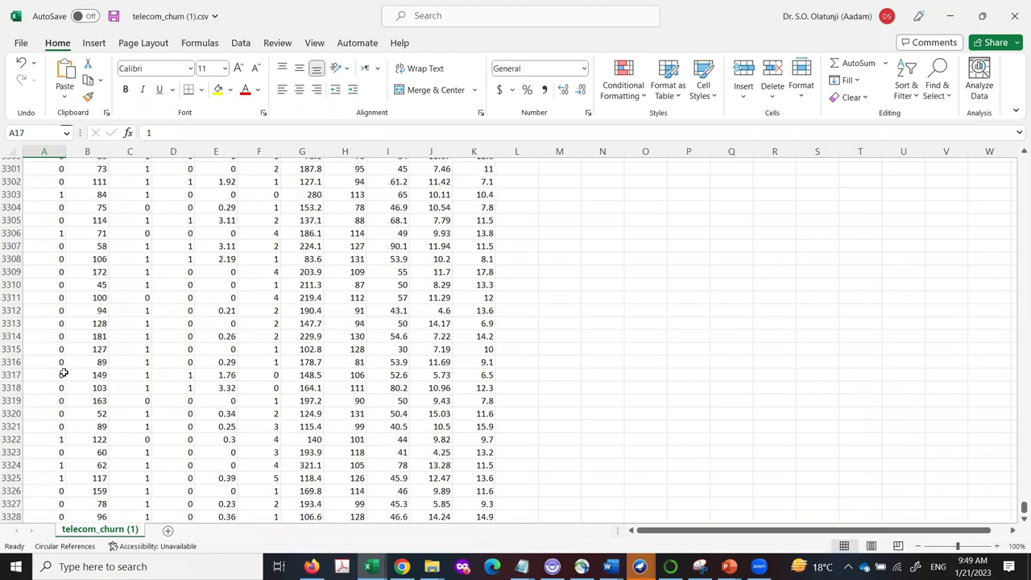
scroll(50, 346, "up", 8)
left_click(61, 246)
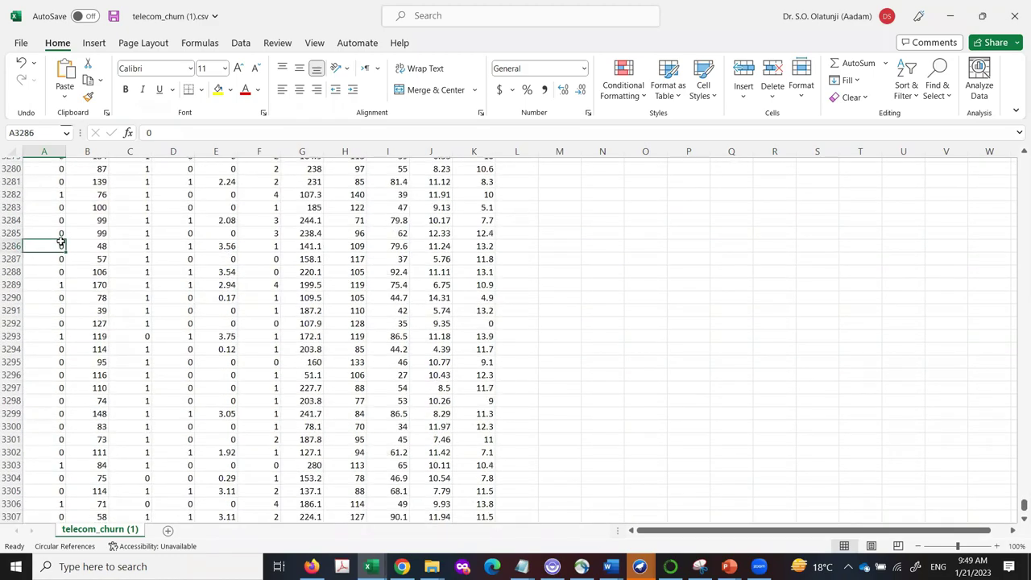
scroll(61, 246, "up", 8)
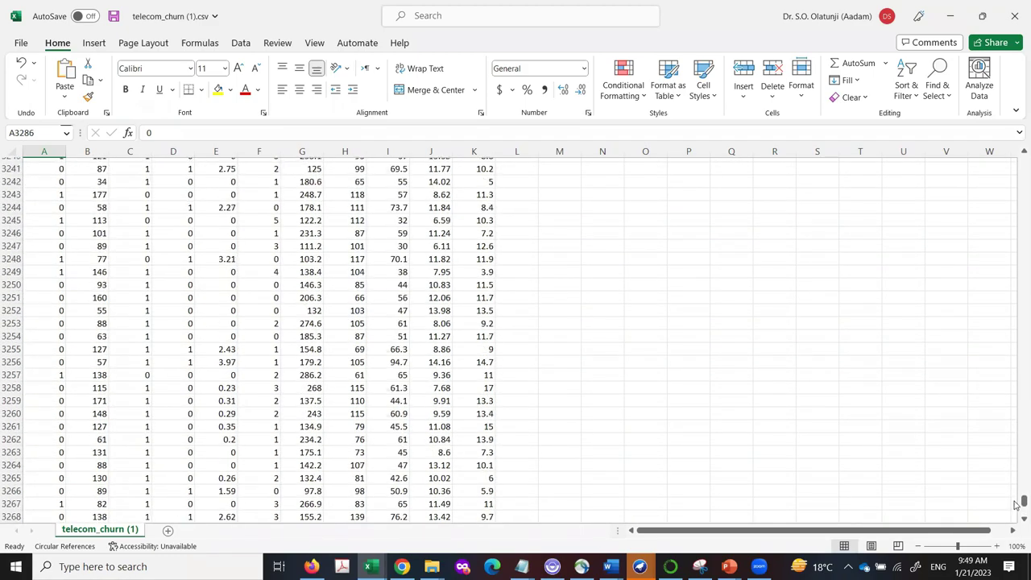
left_click_drag(1017, 501, 979, 165)
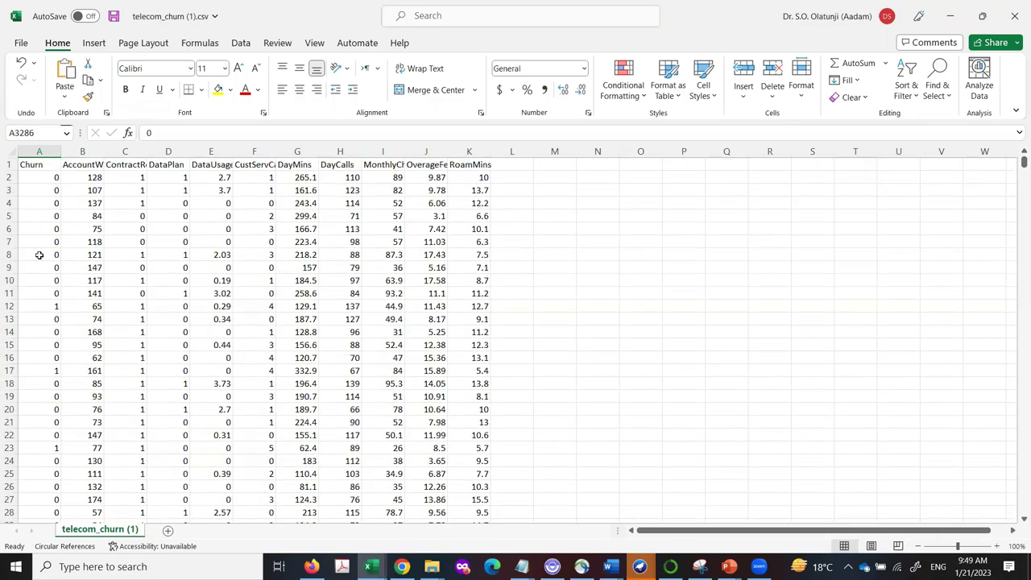
Step: Inspect the whole Churn column and its individual values in A2, A3, A5 and A12
left_click(44, 174)
left_click(39, 151)
left_click(112, 192)
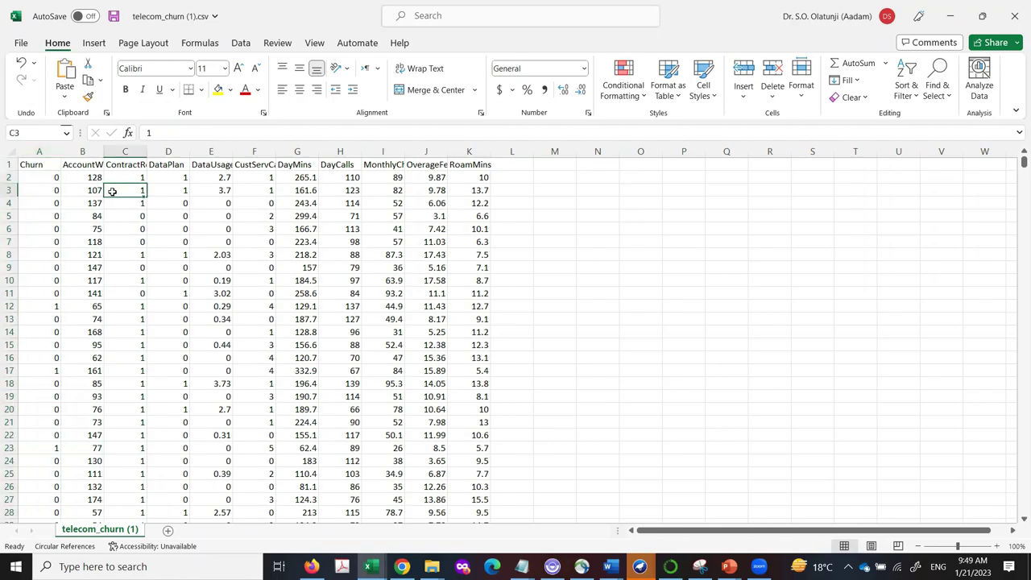
left_click(39, 151)
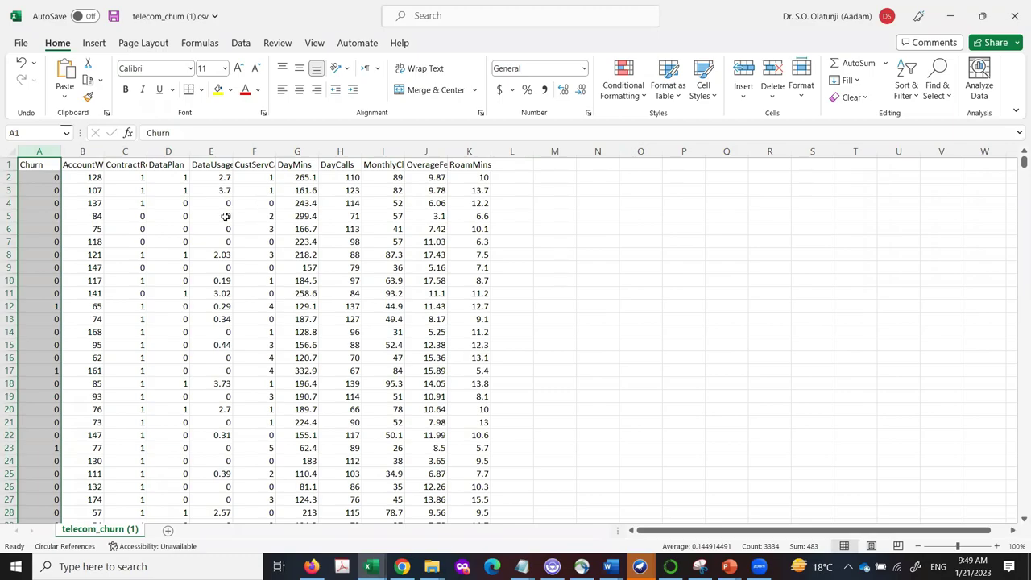
left_click(46, 176)
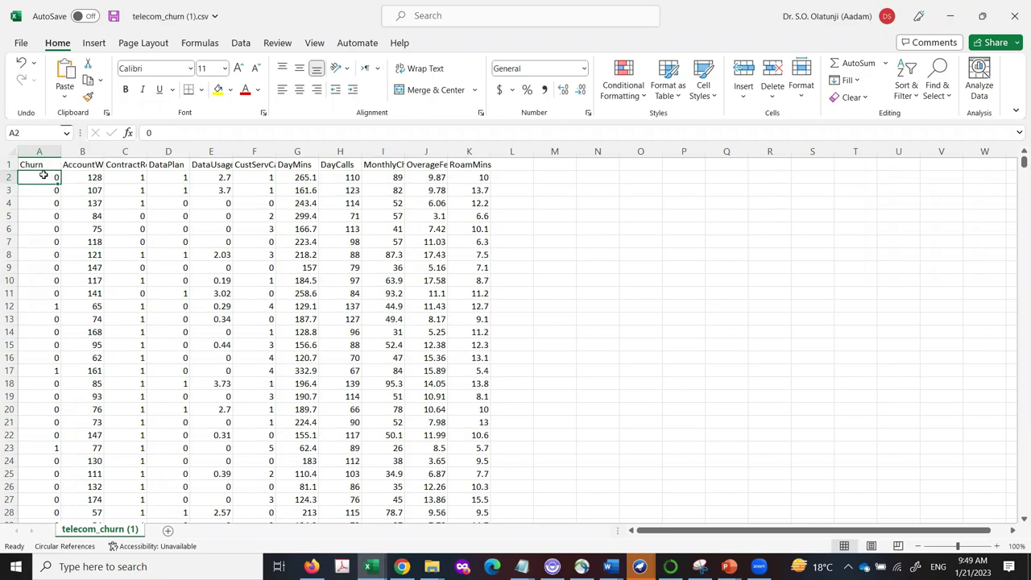
left_click(41, 193)
left_click(41, 214)
left_click(40, 177)
left_click(41, 305)
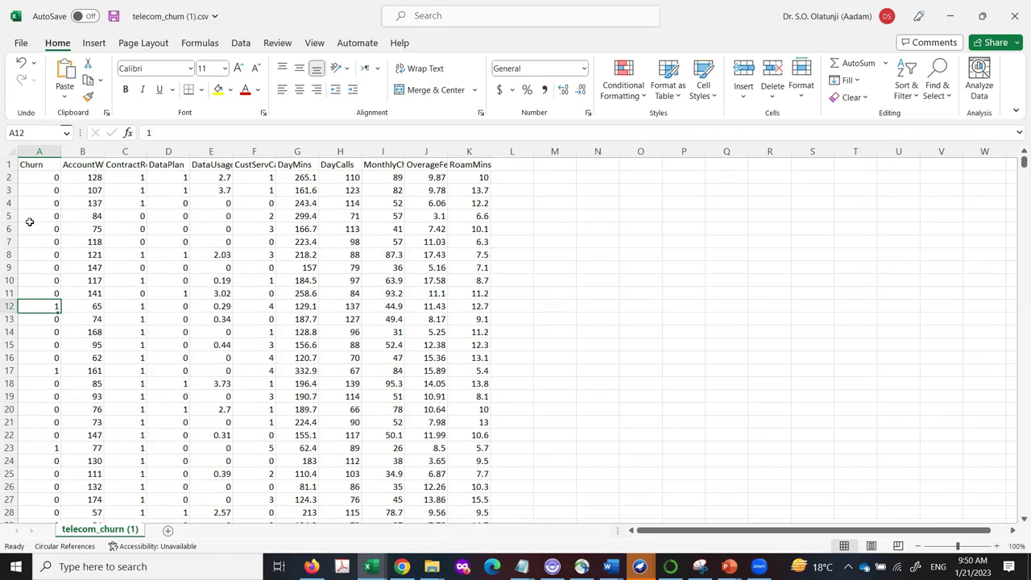
Step: Replace every 1 in the Churn column with Yes using Find and Replace
left_click(38, 150)
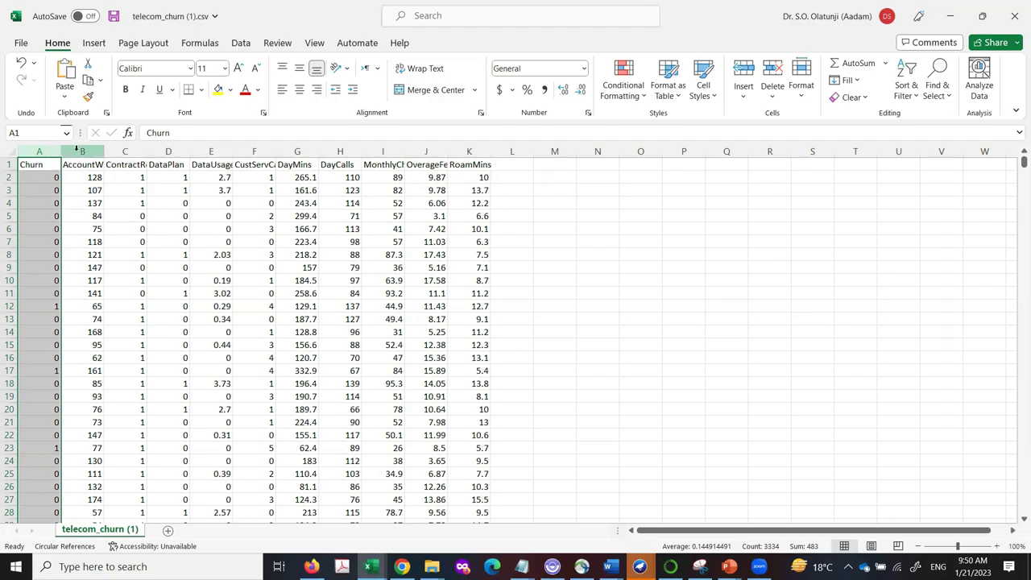
key("ctrl+f")
left_click(252, 397)
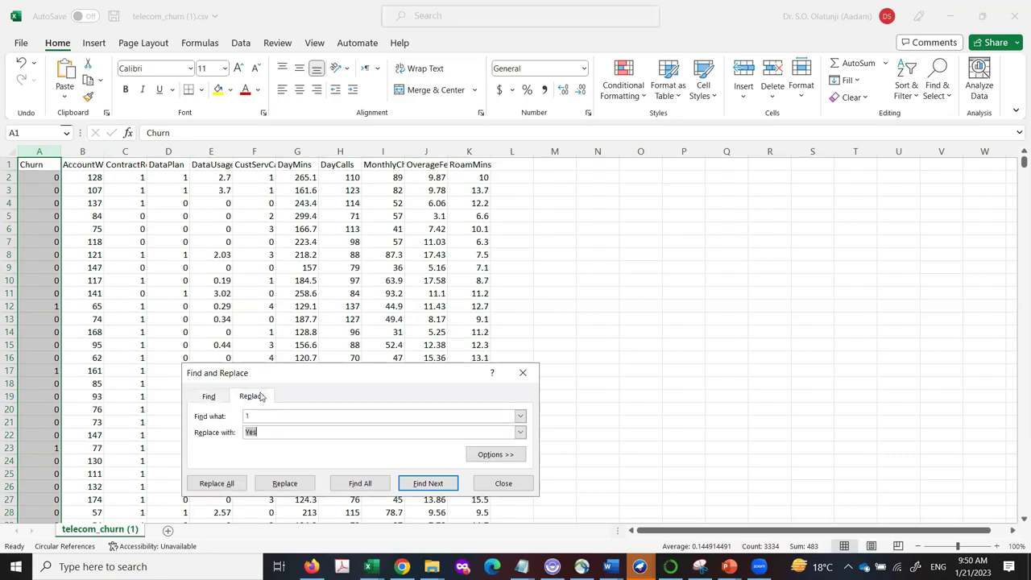
left_click_drag(274, 363, 250, 231)
left_click(225, 284)
left_click(234, 298)
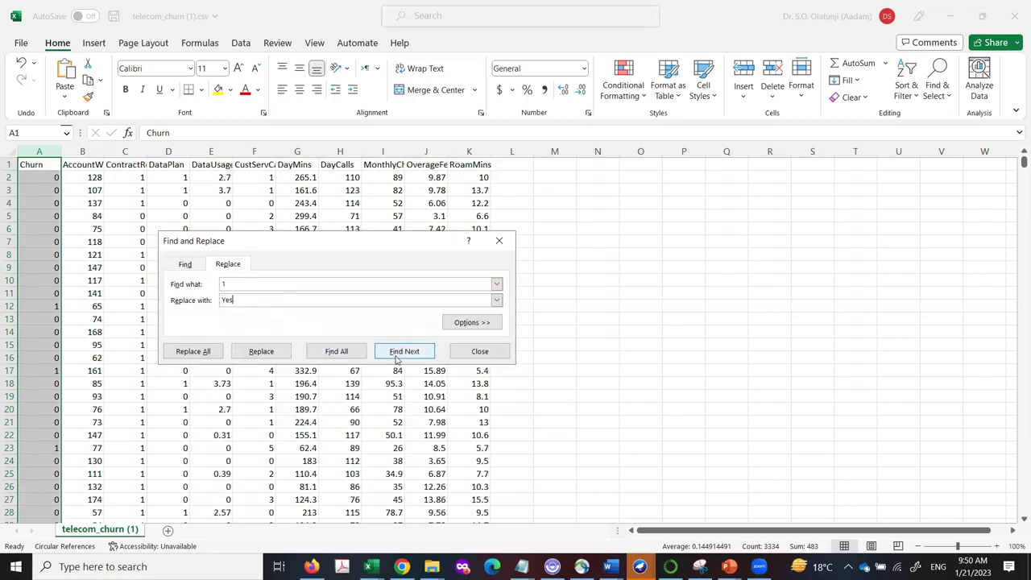
left_click(194, 352)
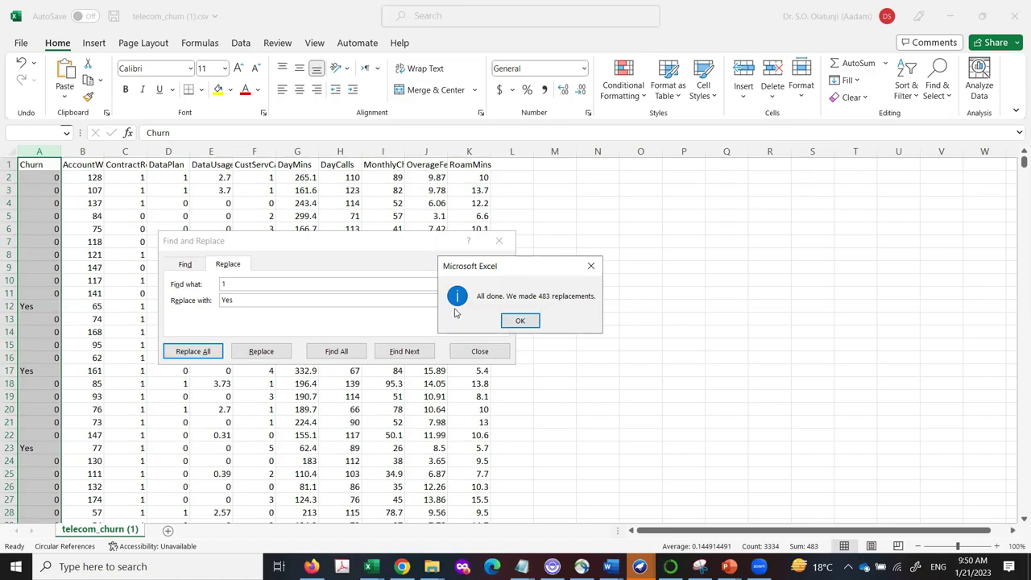
left_click(520, 320)
Step: Replace every 0 in the Churn column with No and close Find and Replace
left_click(223, 287)
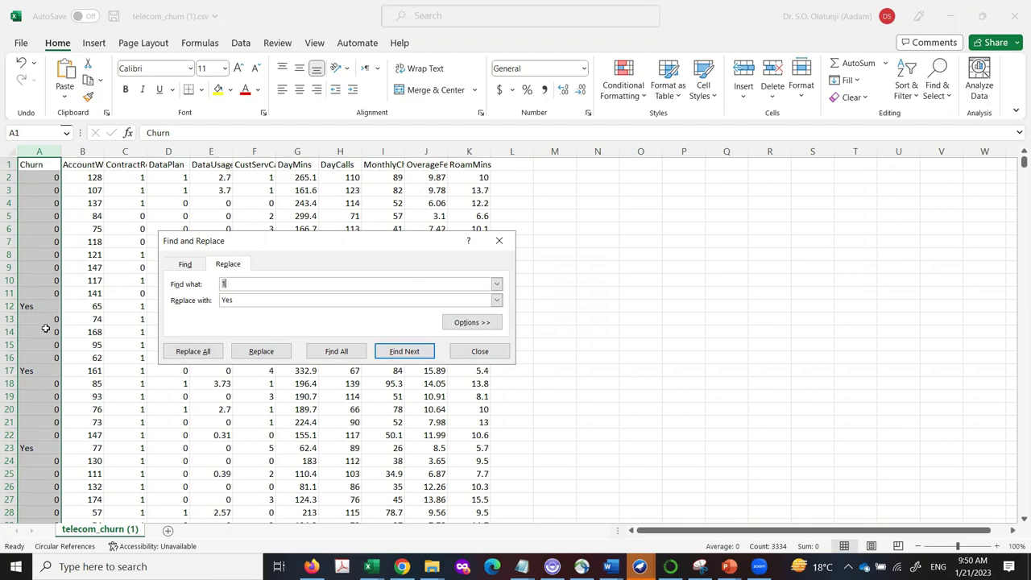
type("0")
left_click(233, 300)
double_click(228, 300)
type("No")
left_click(200, 351)
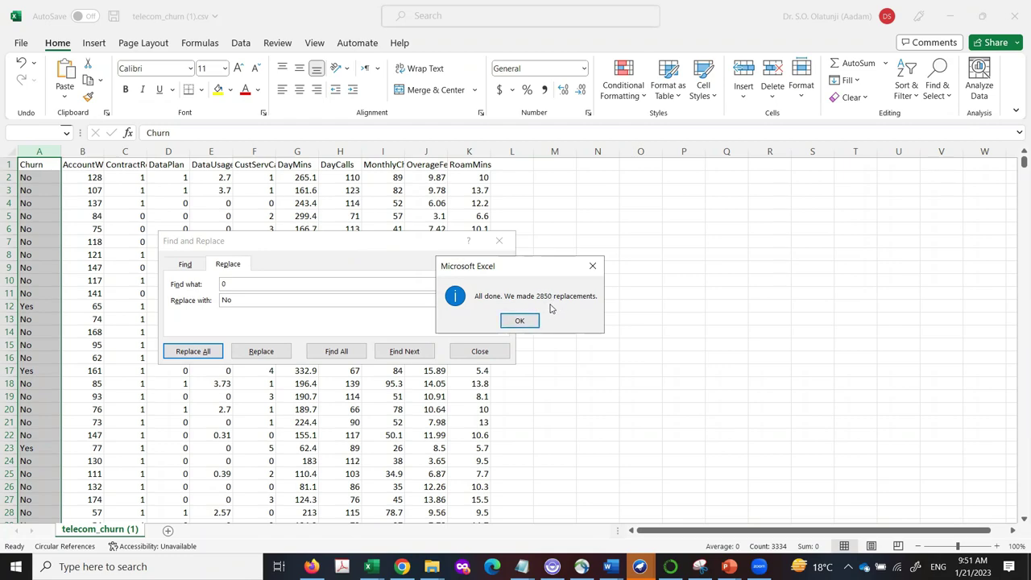
left_click(520, 322)
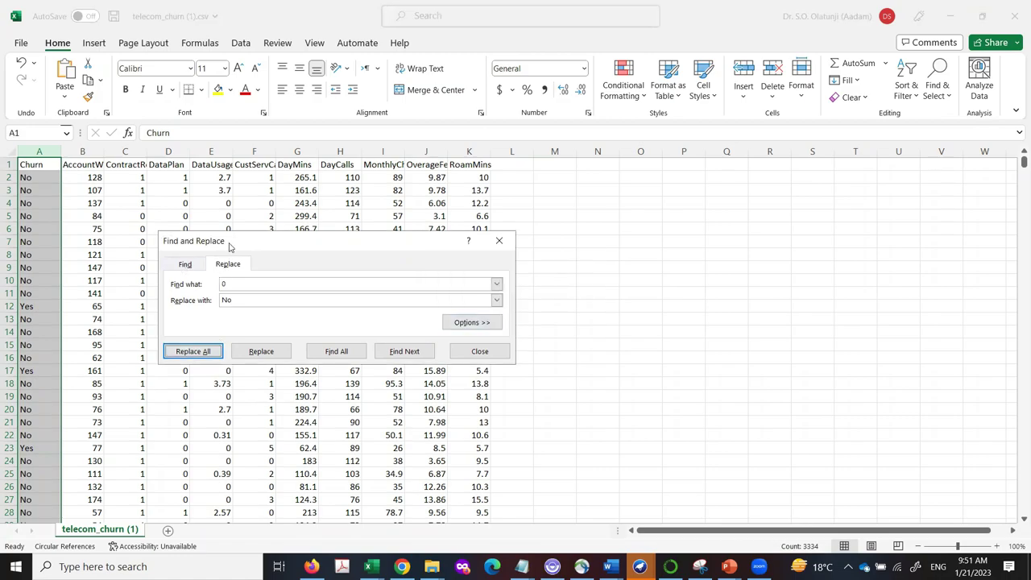
left_click(37, 230)
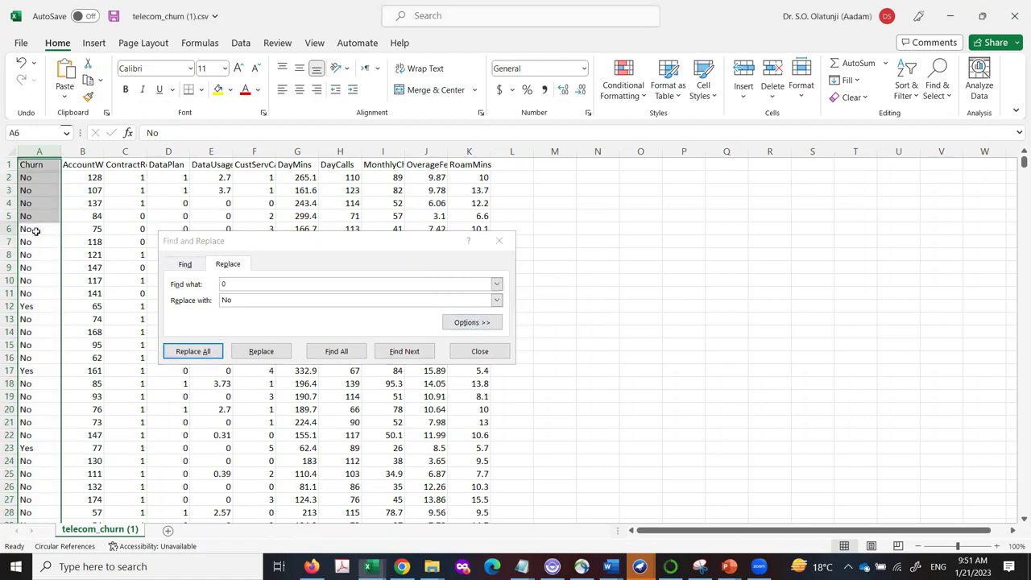
left_click(499, 241)
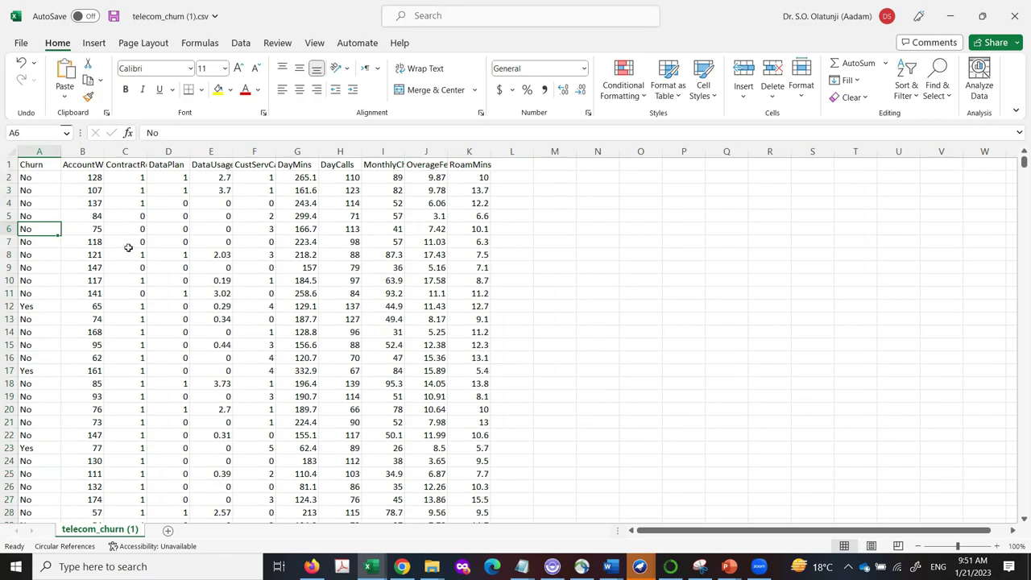
Step: Compare the position of the Churn column with the RoamMins column K and the empty column L
left_click(33, 177)
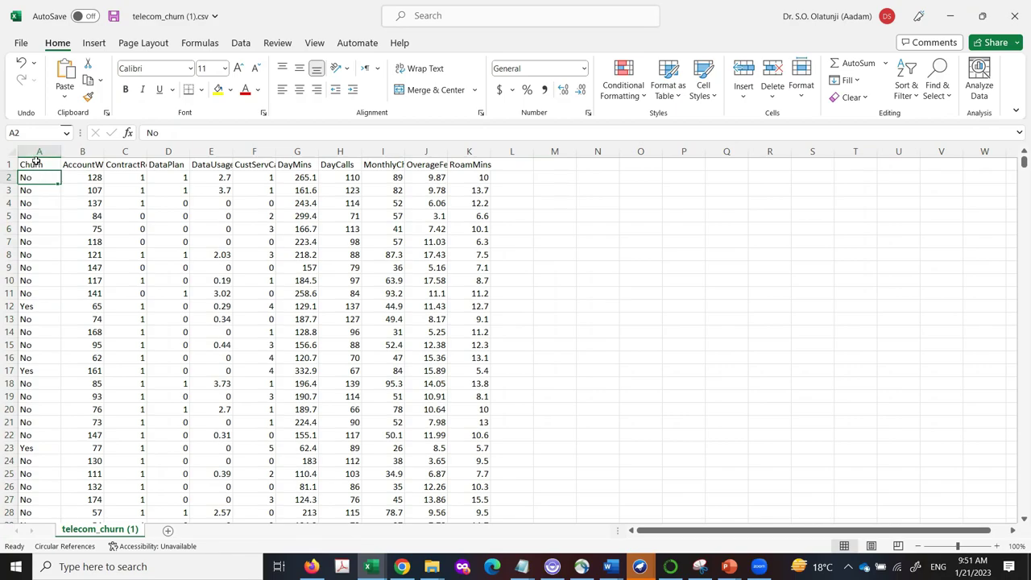
left_click(38, 152)
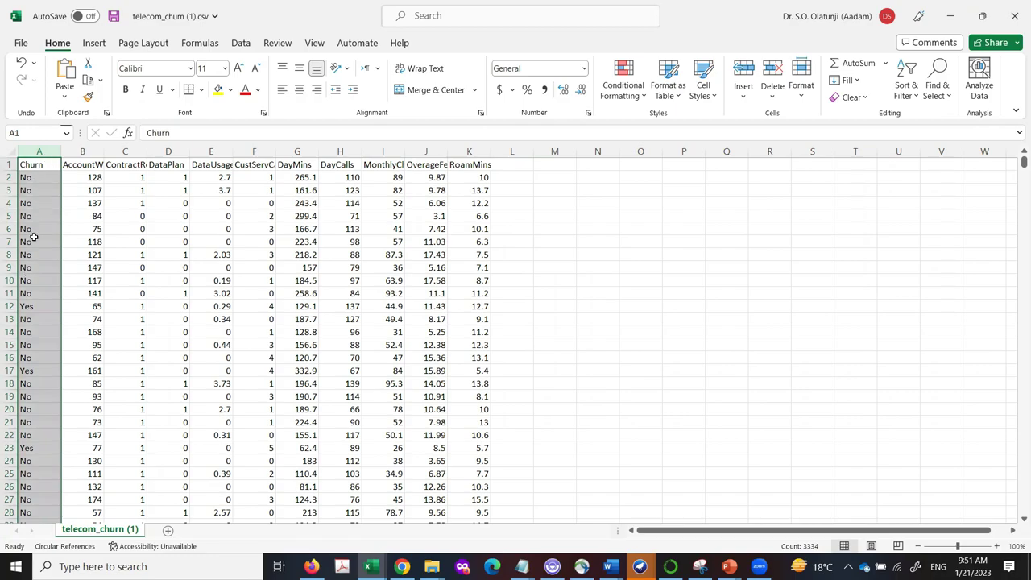
left_click(509, 151)
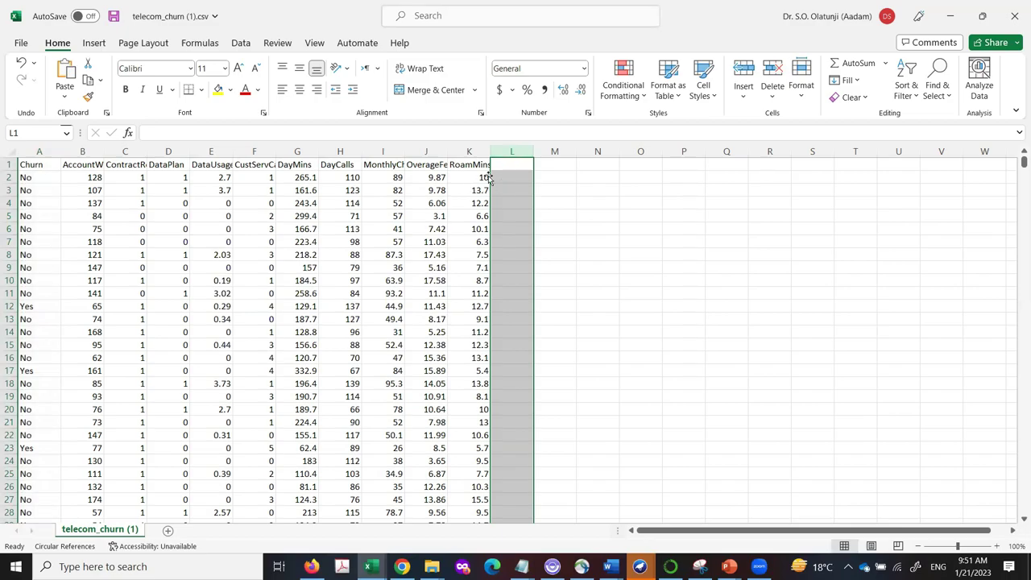
left_click(473, 151)
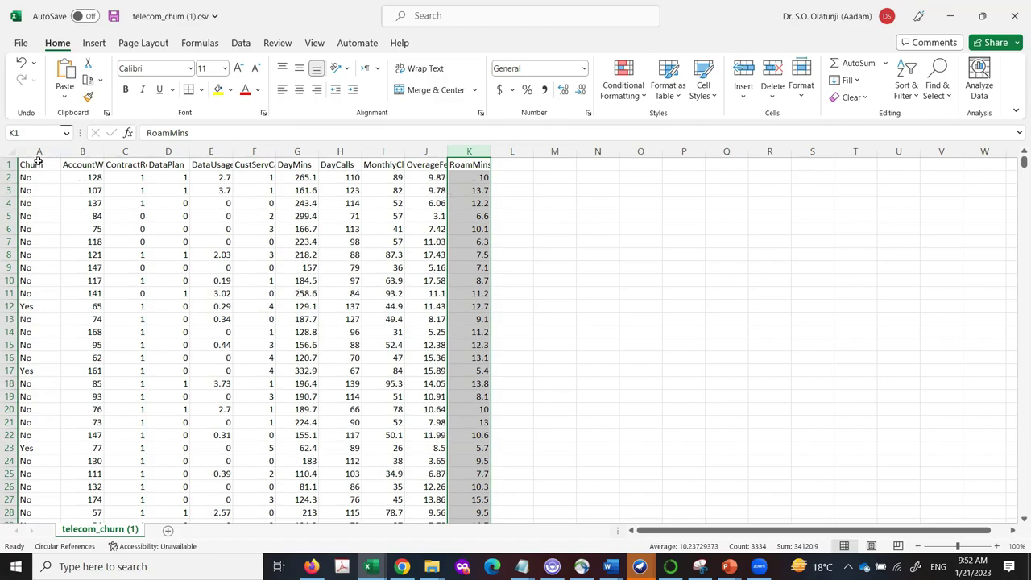
left_click(60, 146, "ctrl")
left_click(512, 151)
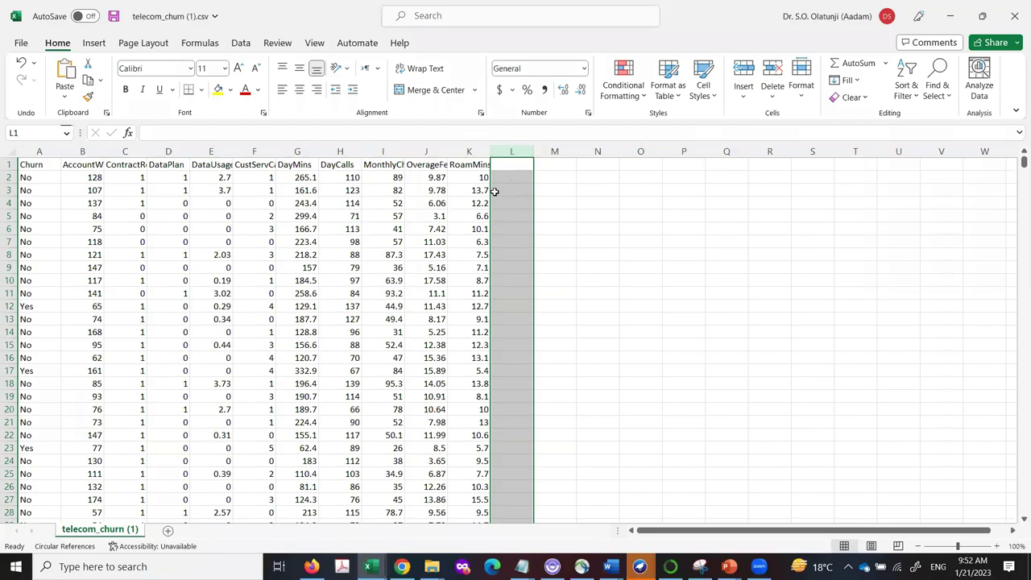
left_click(469, 151)
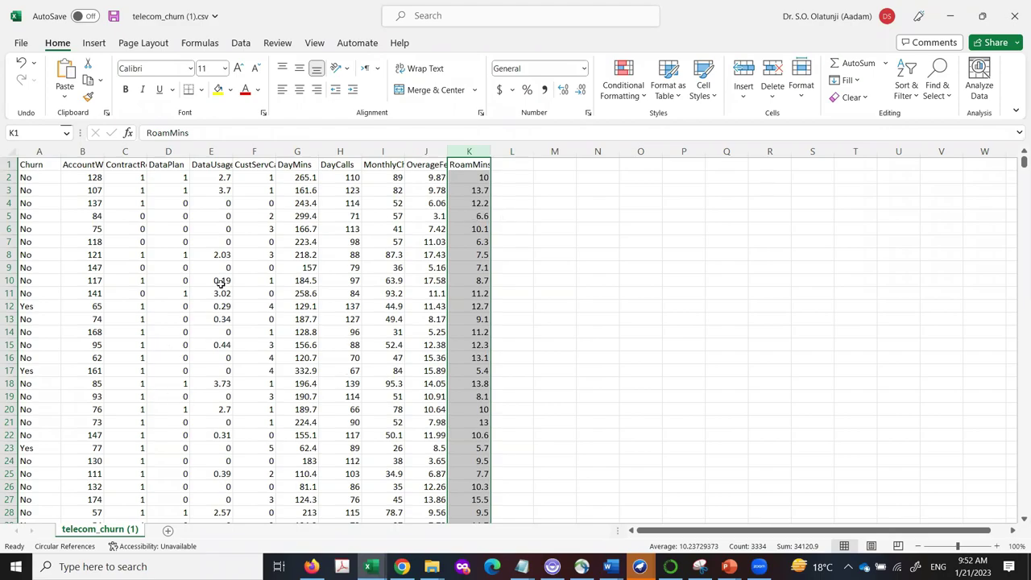
Step: Move the Churn column from column A to the empty column L and check its header in L1
left_click(40, 152)
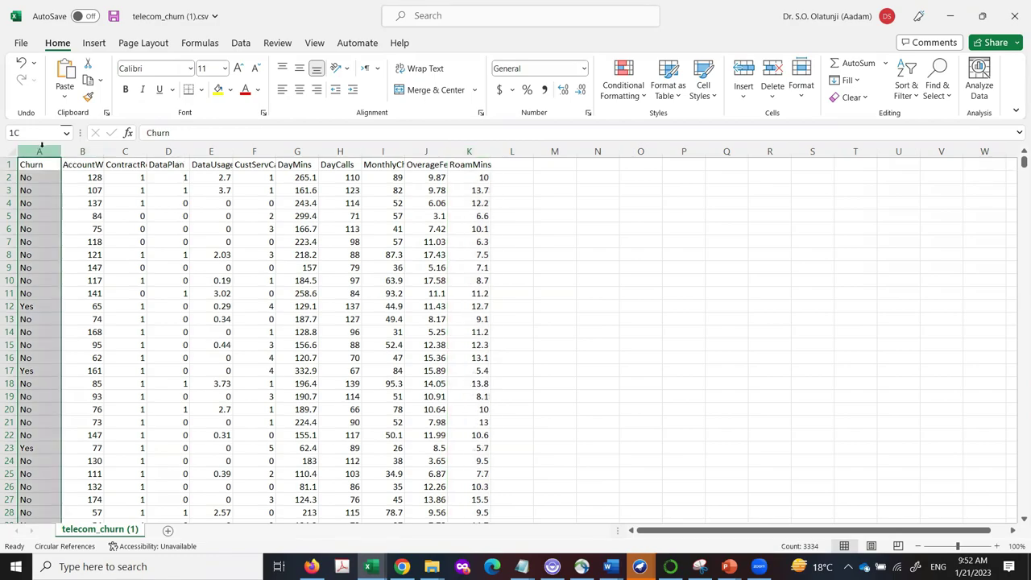
key("ctrl+c")
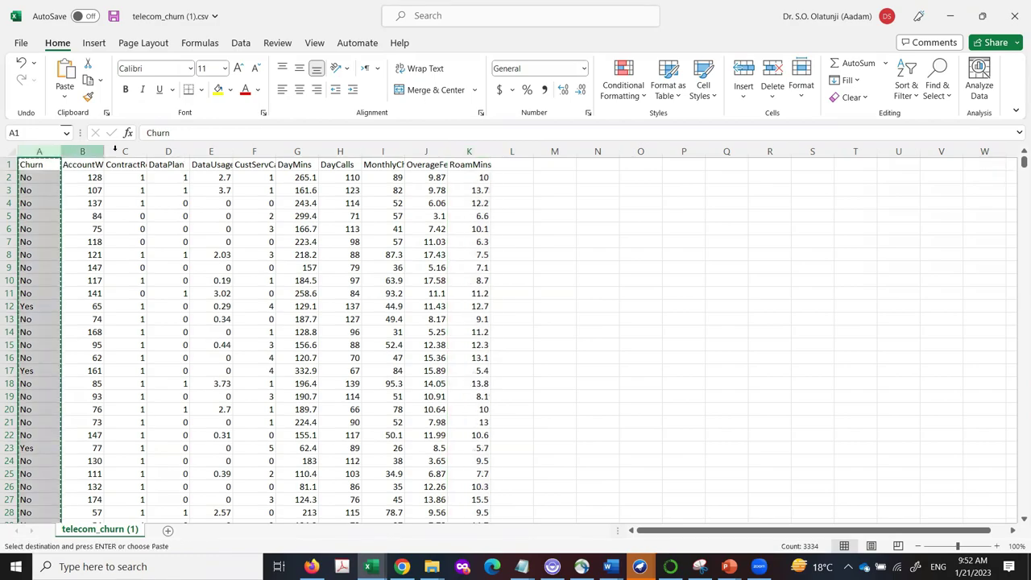
left_click(513, 152)
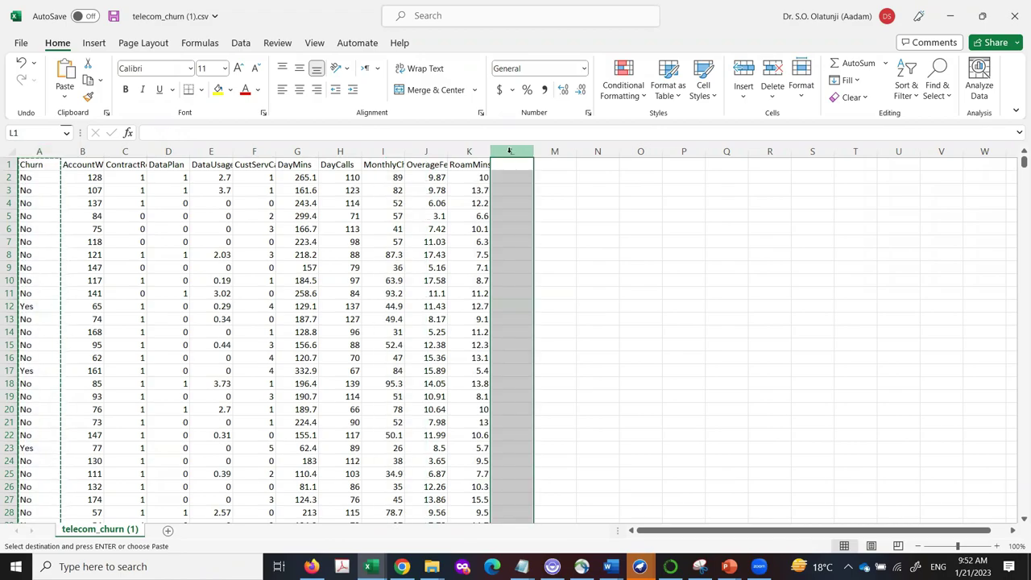
key("ctrl+v")
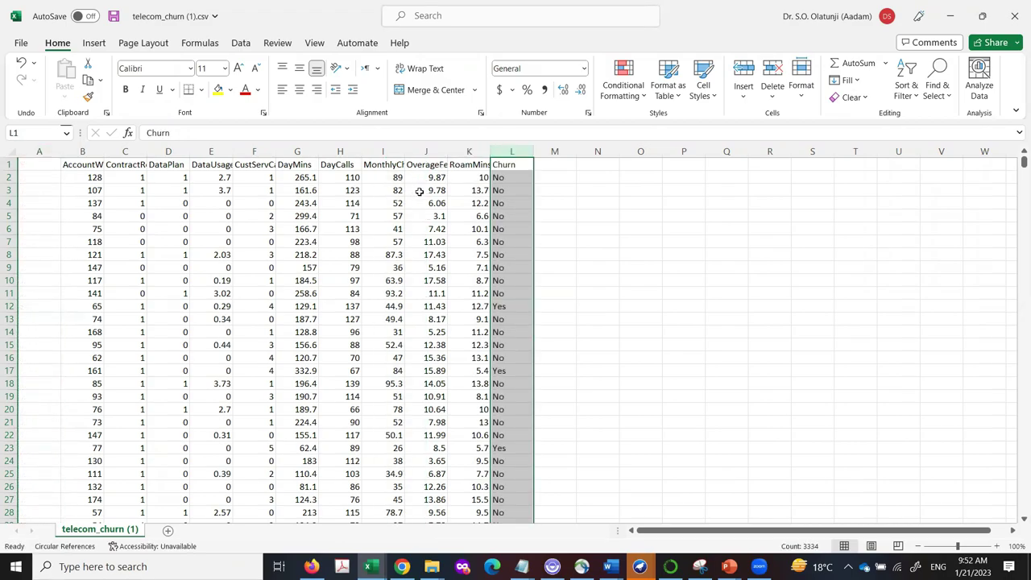
left_click(510, 184)
left_click(507, 166)
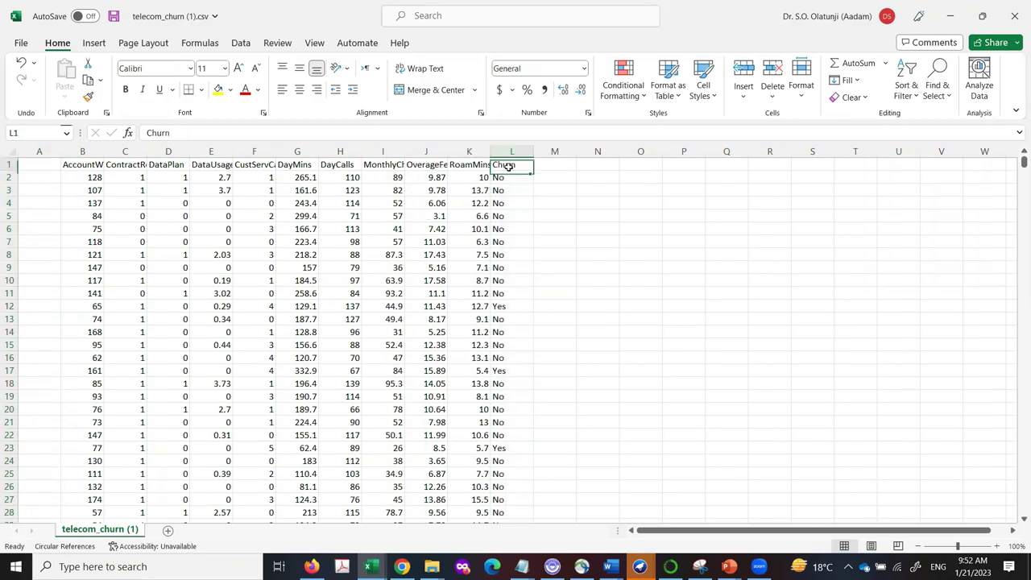
Step: Delete the empty column A, save the CSV file and select the ContractRenewal header in B1
right_click(38, 152)
left_click(77, 309)
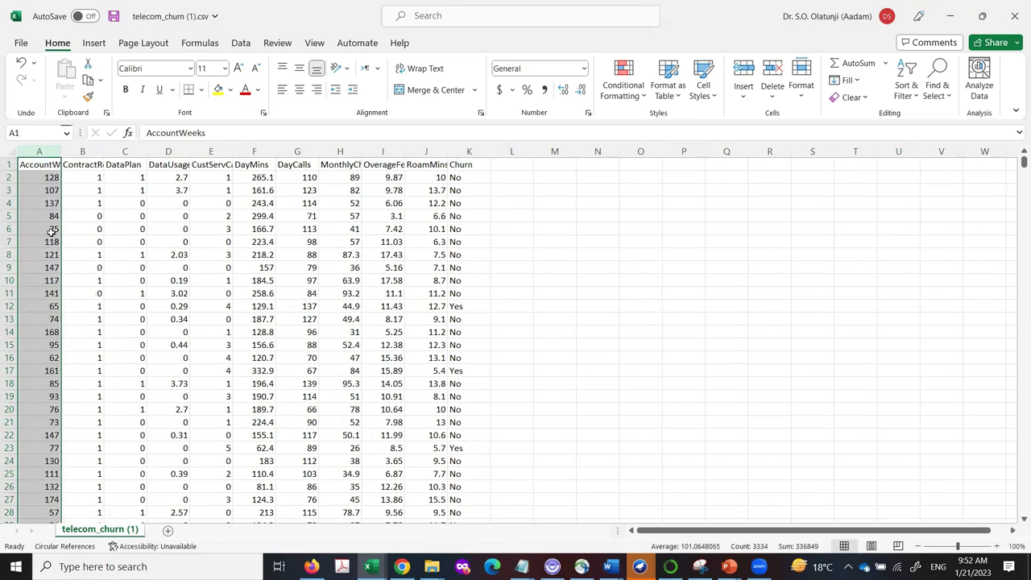
left_click(507, 228)
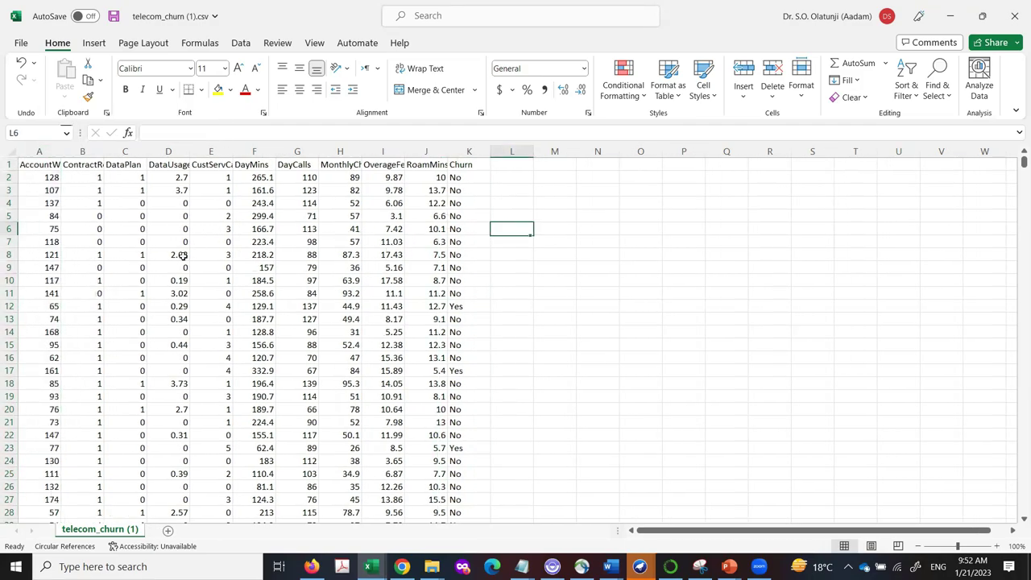
key("ctrl+s")
left_click(80, 164)
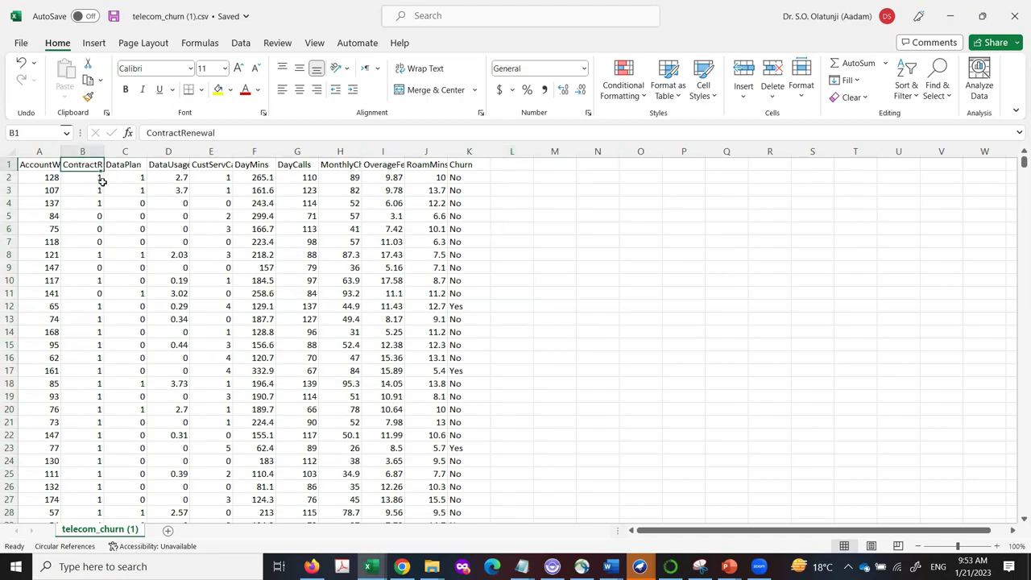
Step: Check the column headers from DataPlan in C1 through RoamMins in J1, and select the whole Churn column from K1 down
left_click(124, 166)
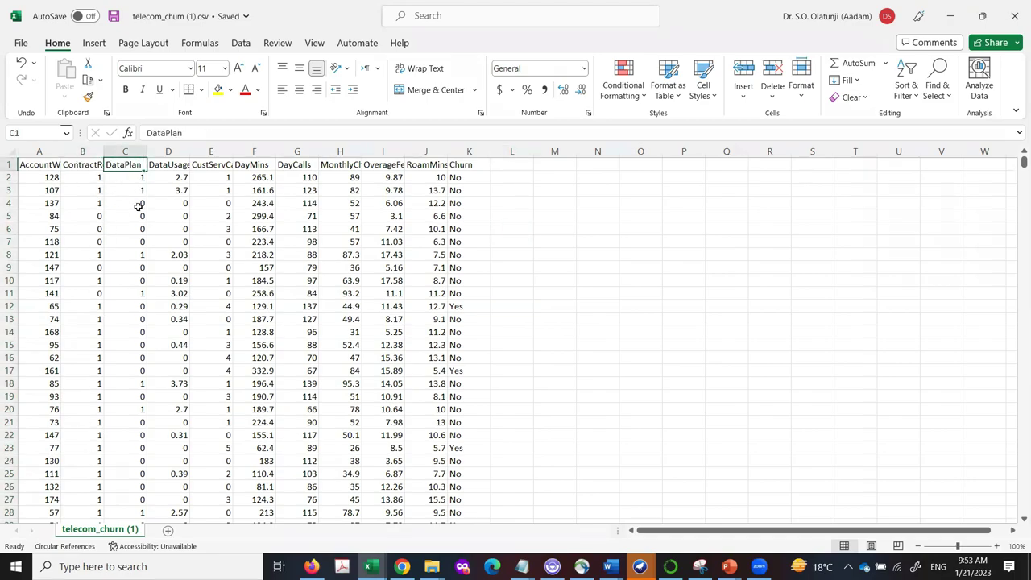
left_click(165, 165)
left_click(213, 167)
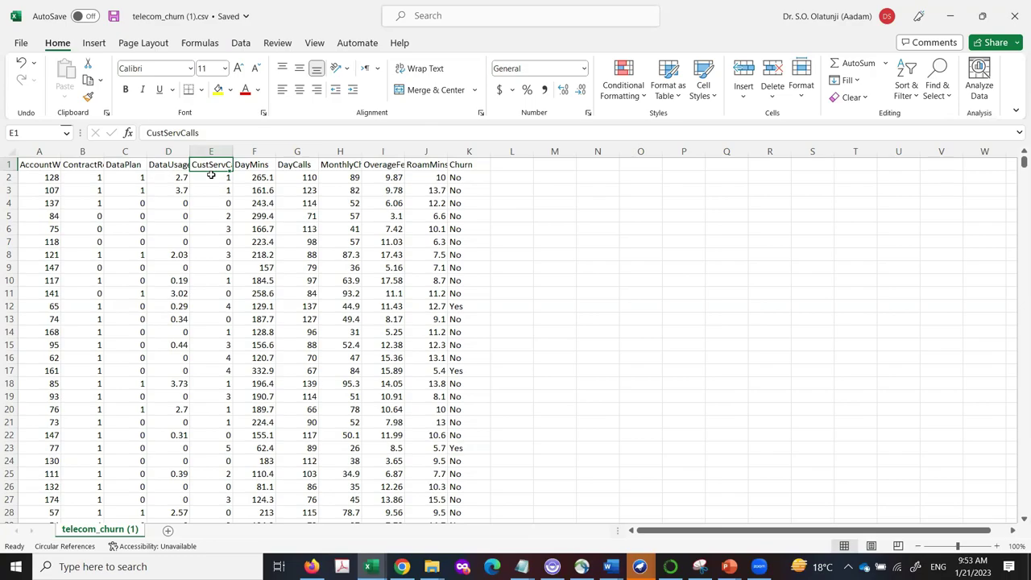
left_click(255, 162)
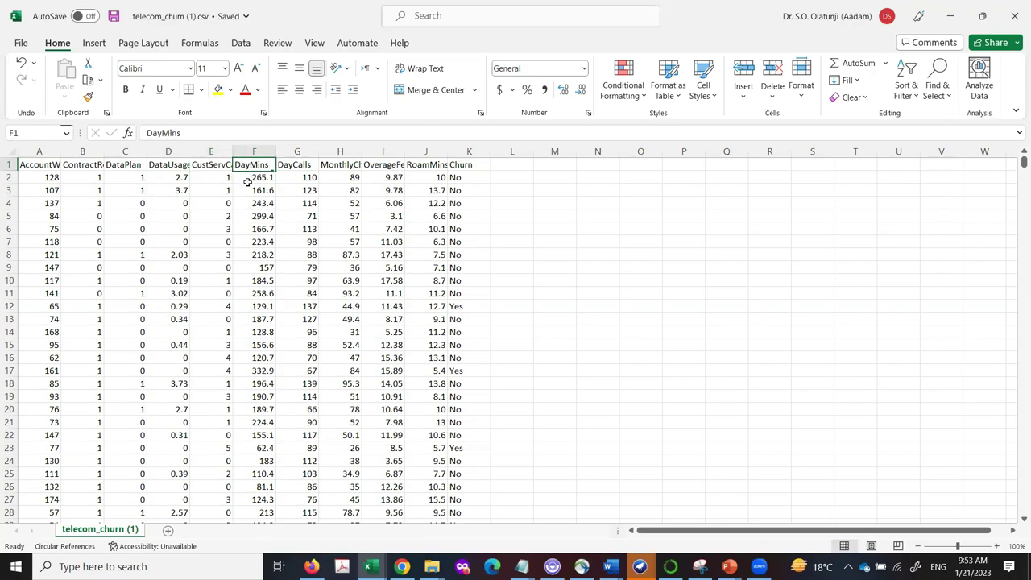
left_click(293, 166)
left_click(344, 165)
left_click(382, 166)
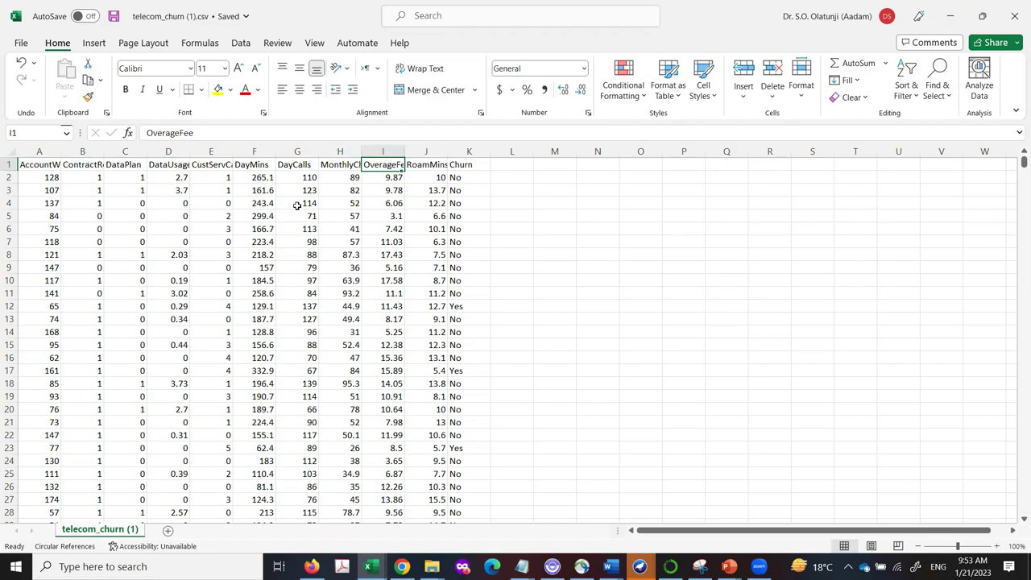
left_click(414, 166)
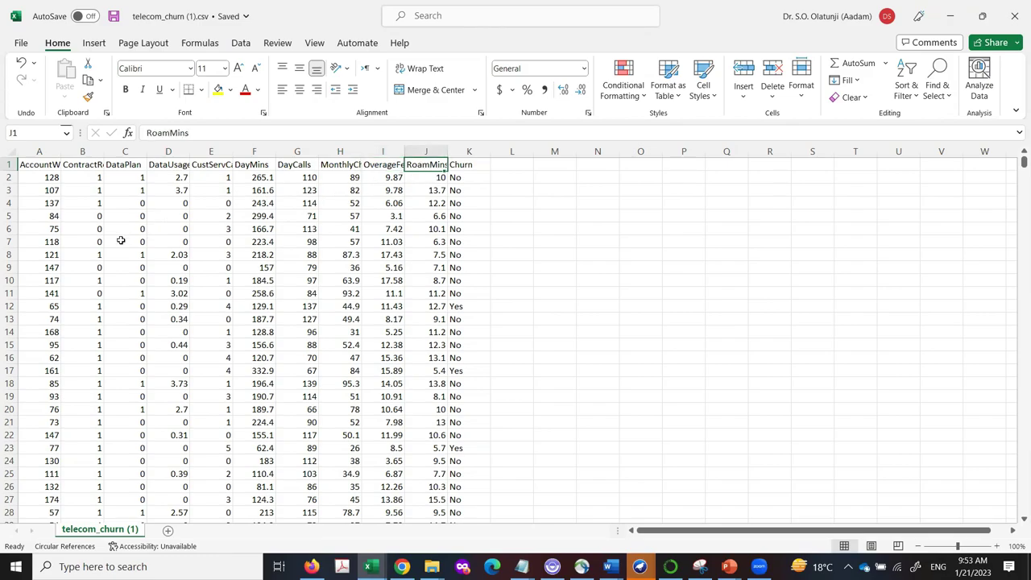
left_click(455, 170)
key("ctrl+shift+Down")
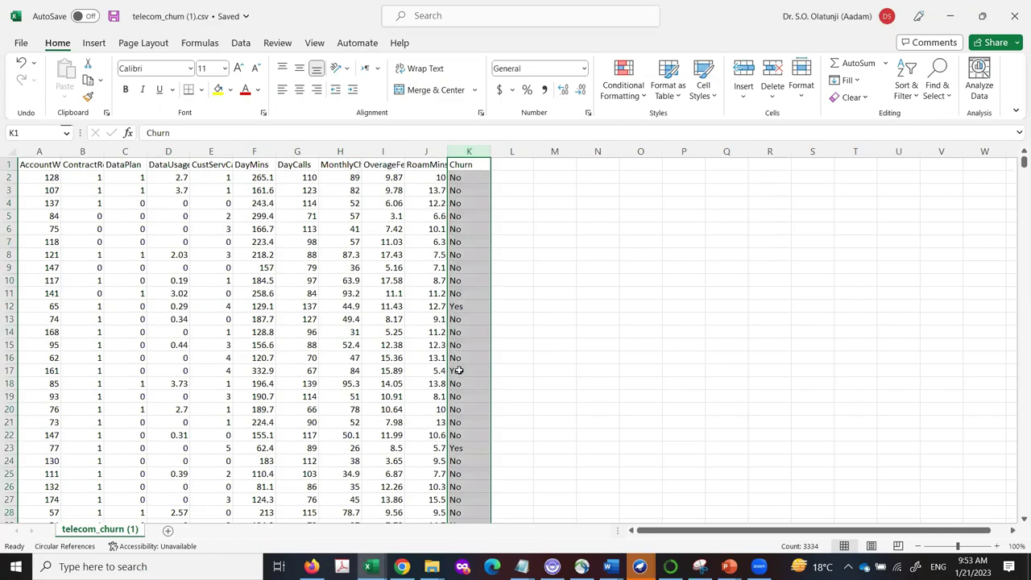
Step: Switch to the Weka GUI Chooser, launch a new Explorer and bring up its dialog for opening a data file
left_click(639, 566)
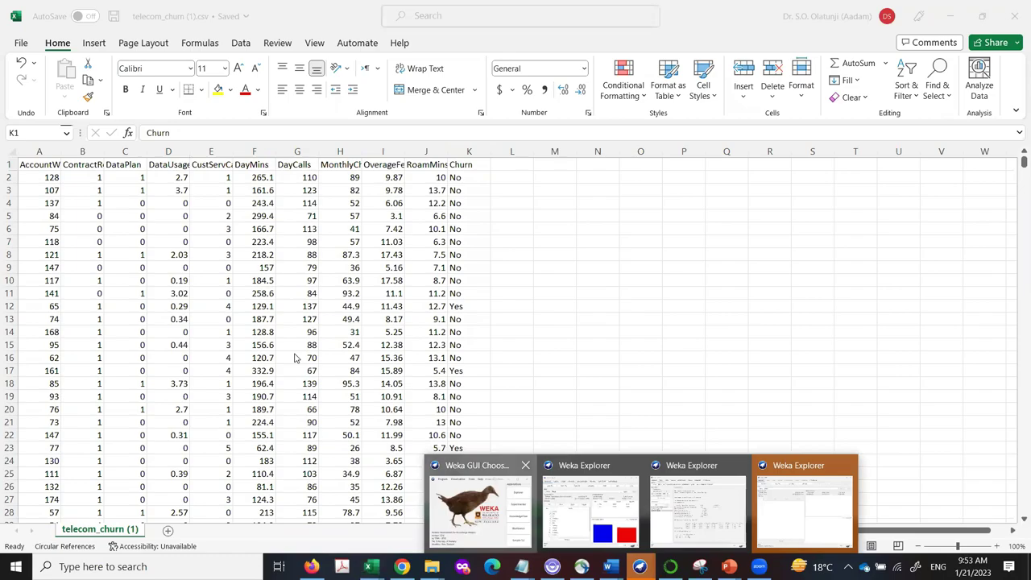
left_click(479, 504)
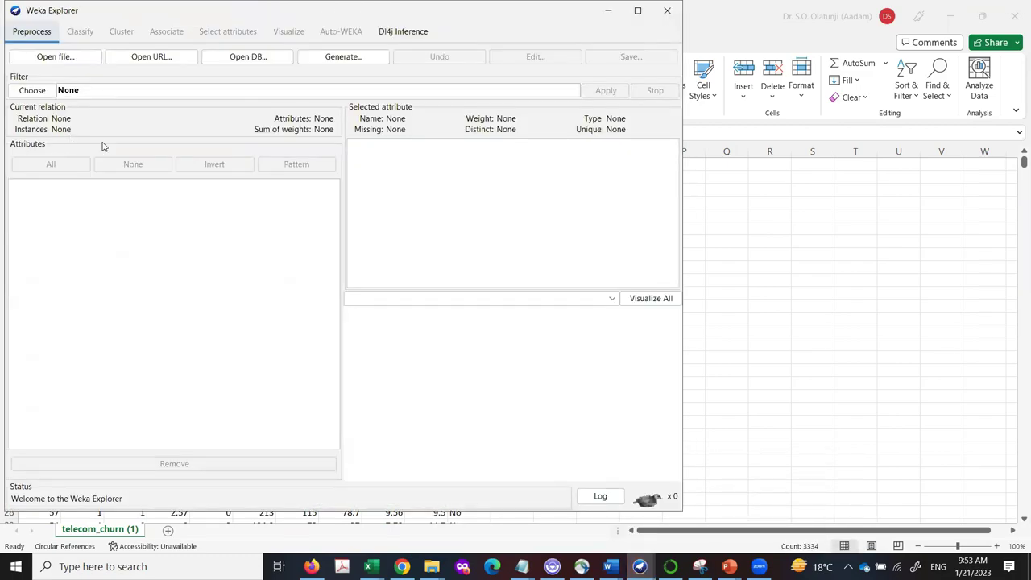
left_click(52, 58)
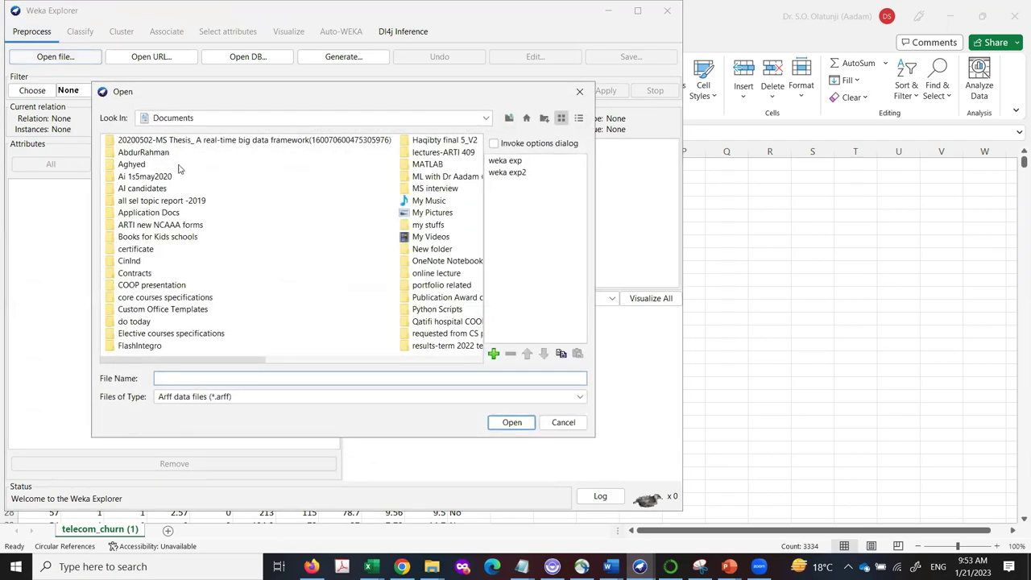
Step: Browse from Documents to the customer churn folder inside weka exp\Weekly
left_click(134, 191)
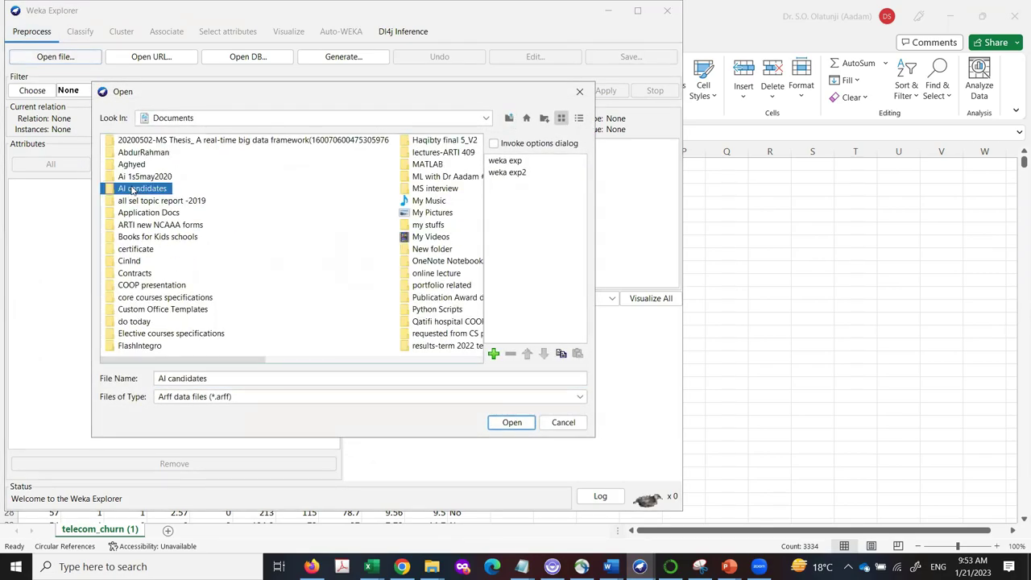
key("w")
double_click(211, 262)
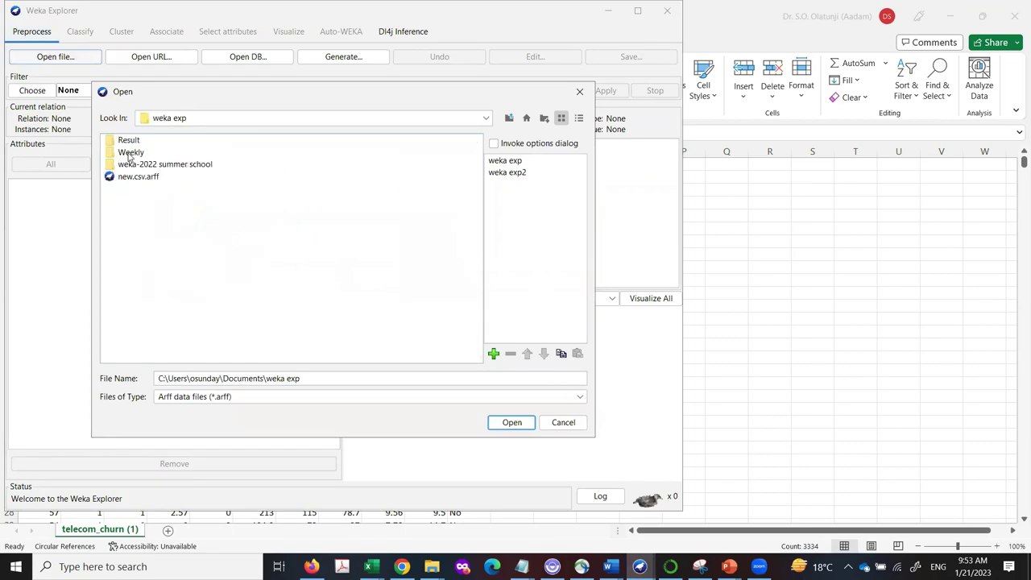
left_click(130, 152)
double_click(131, 155)
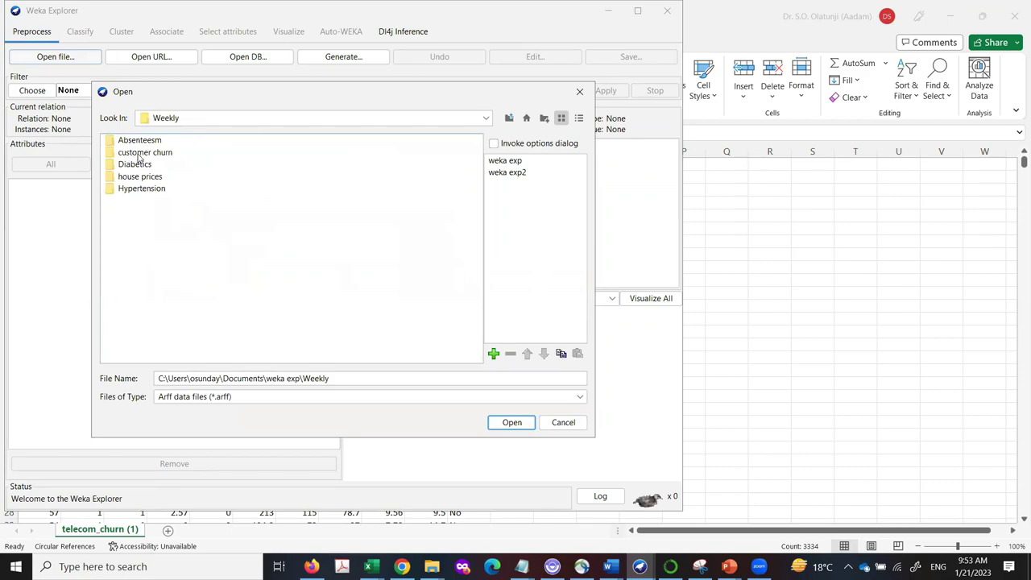
left_click(138, 155)
double_click(138, 158)
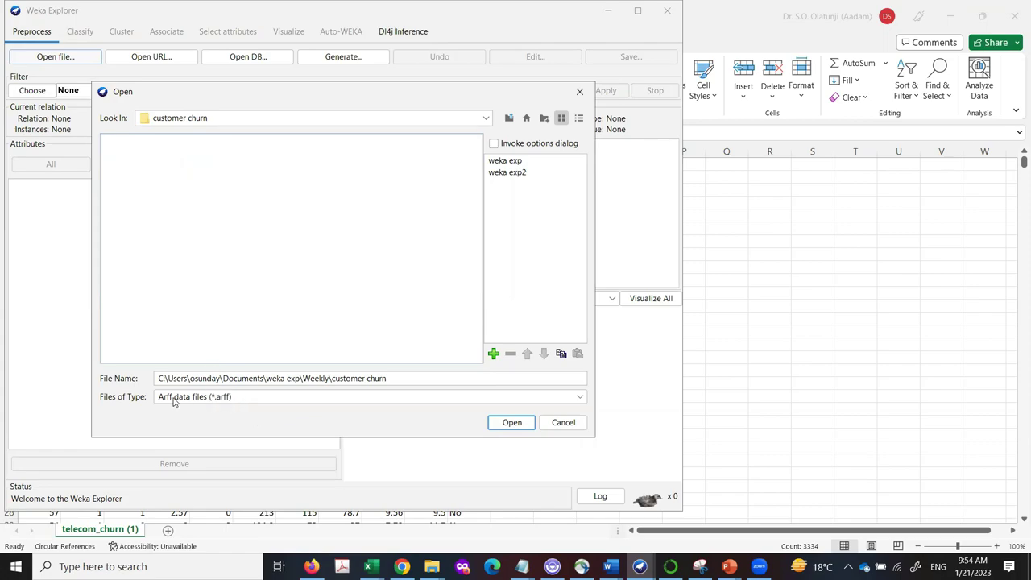
Step: Set the file type to CSV data files (*.csv) and load telecom_churn_output_YesNo.csv
left_click(276, 399)
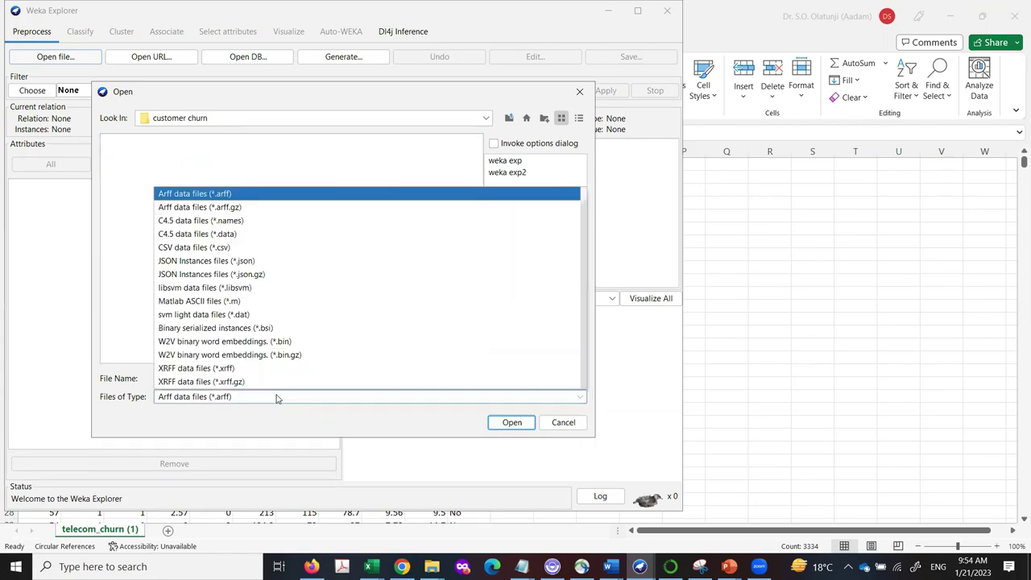
left_click(185, 249)
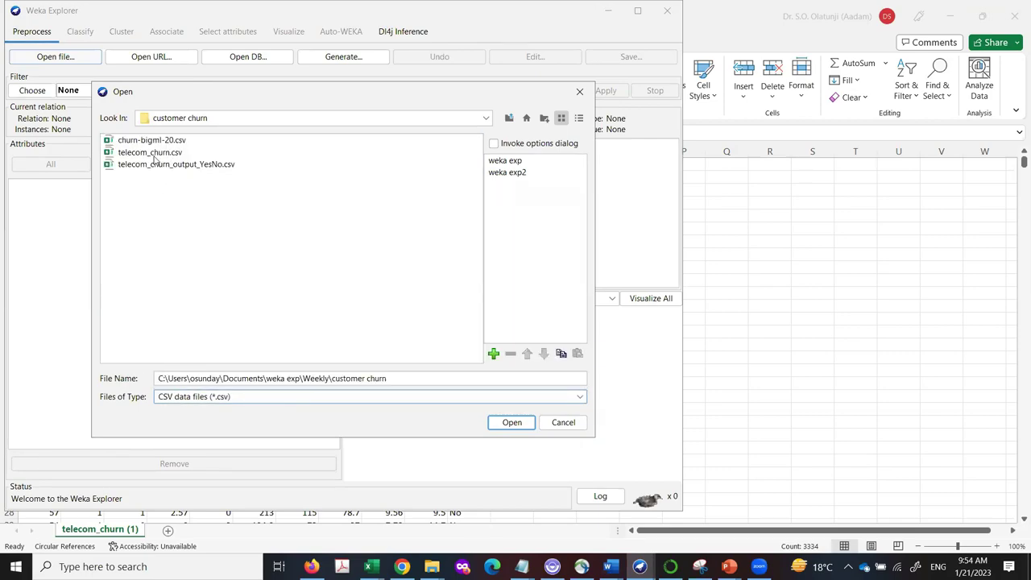
left_click(152, 153)
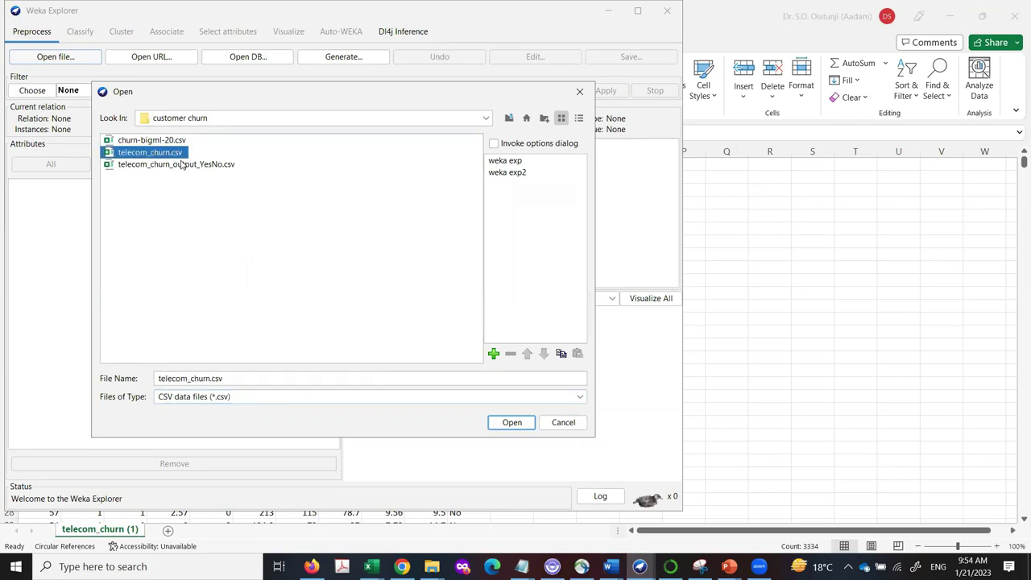
left_click(181, 165)
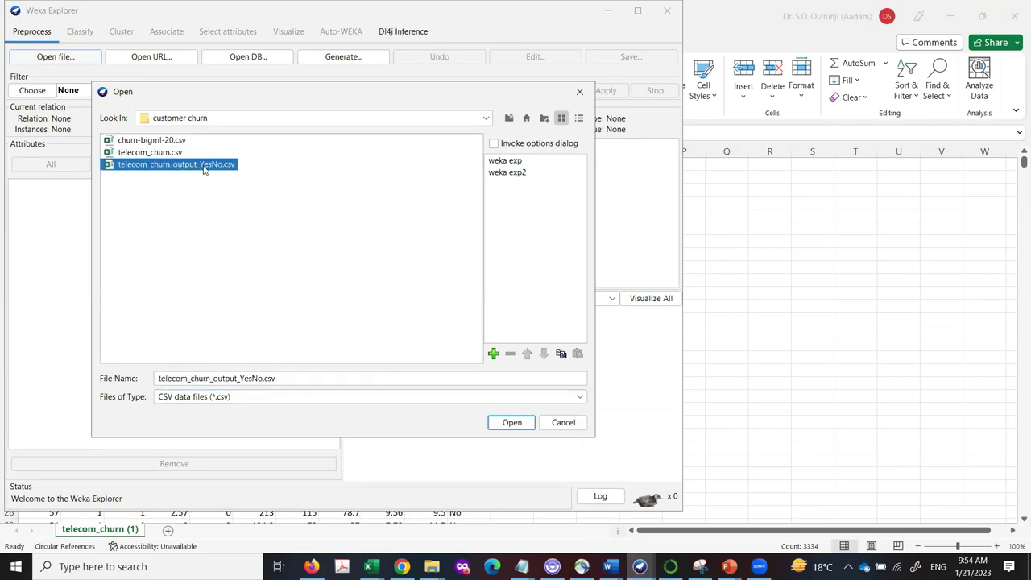
left_click(511, 423)
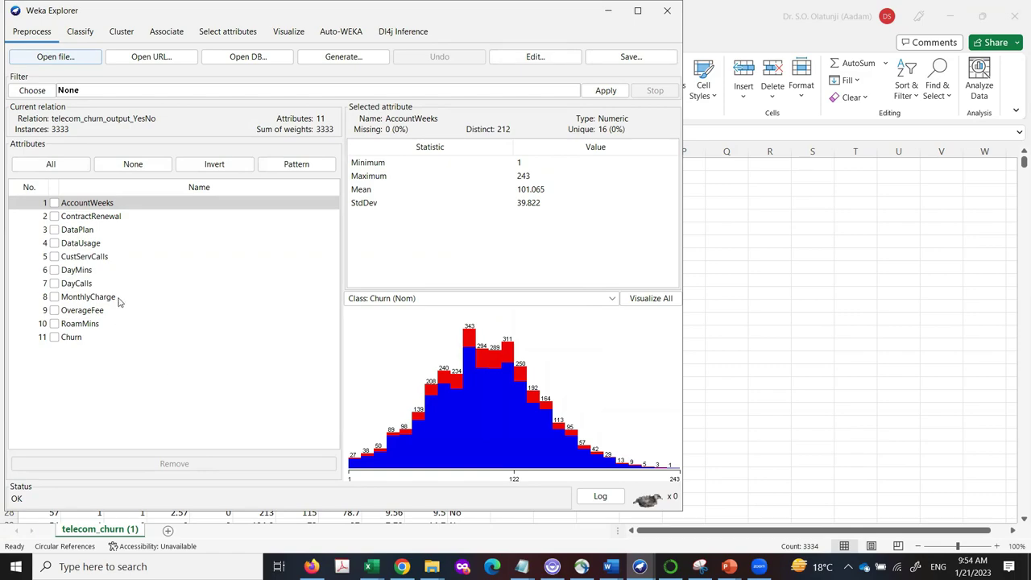
Step: Examine the statistics and histograms of the AccountWeeks to DayMins attributes and the class distribution of Churn
left_click(54, 204)
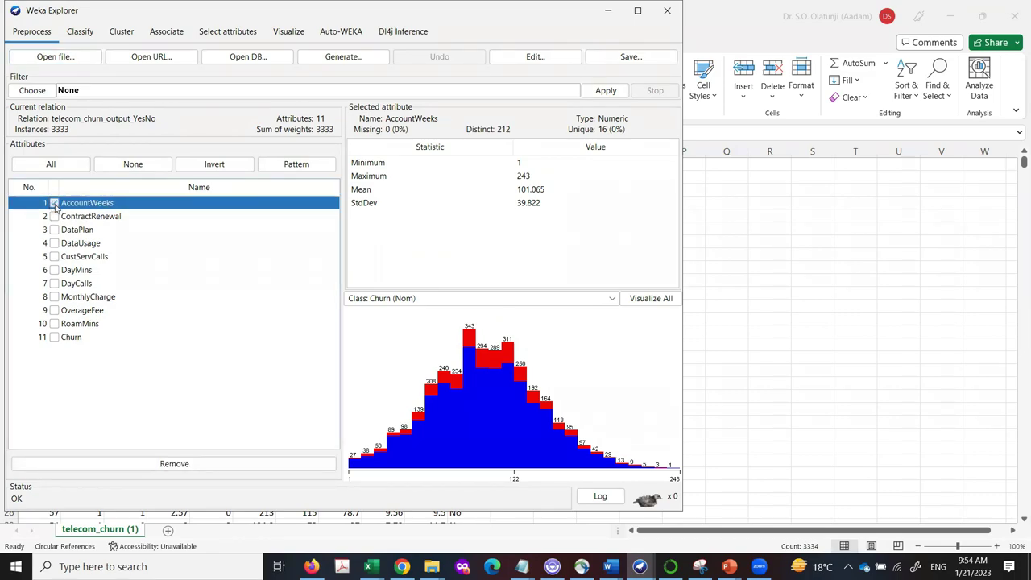
left_click(54, 203)
left_click(75, 216)
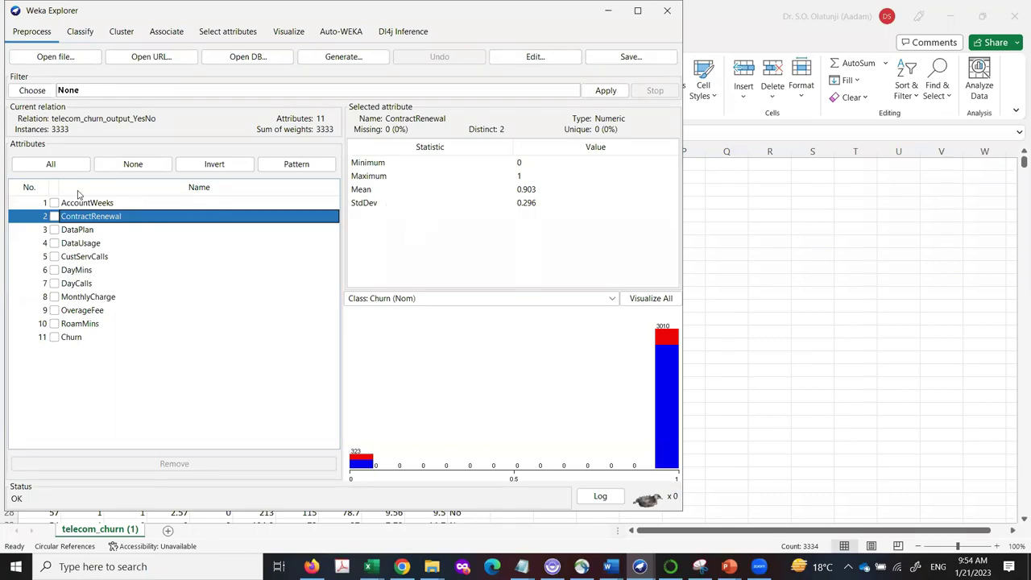
left_click(75, 231)
left_click(77, 242)
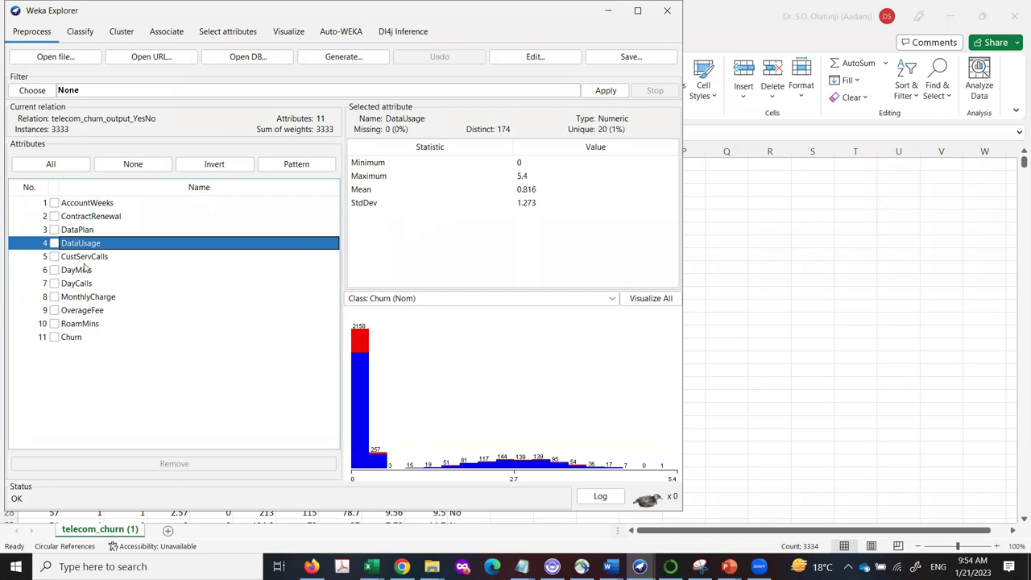
left_click(81, 269)
left_click(81, 256)
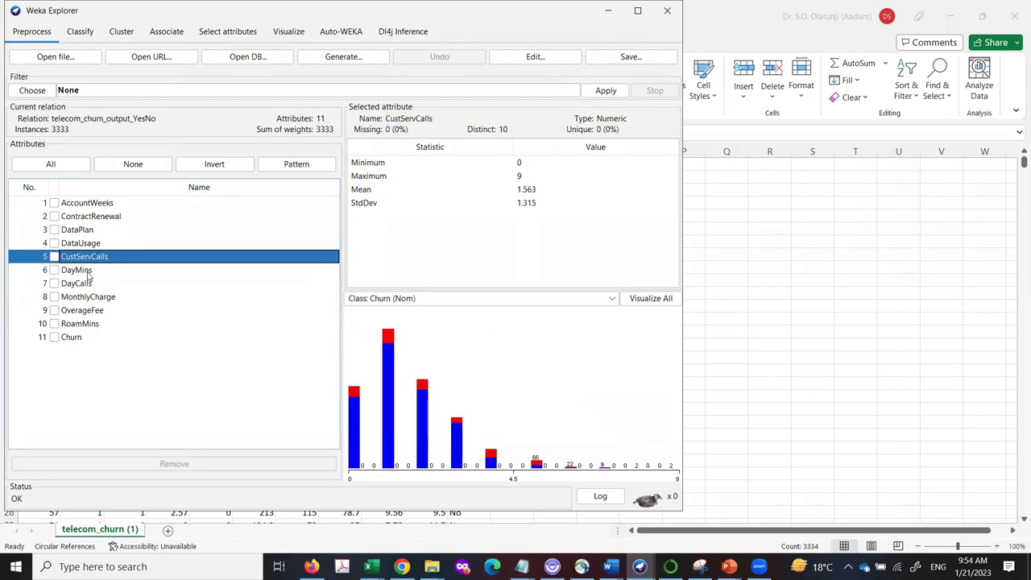
left_click(72, 338)
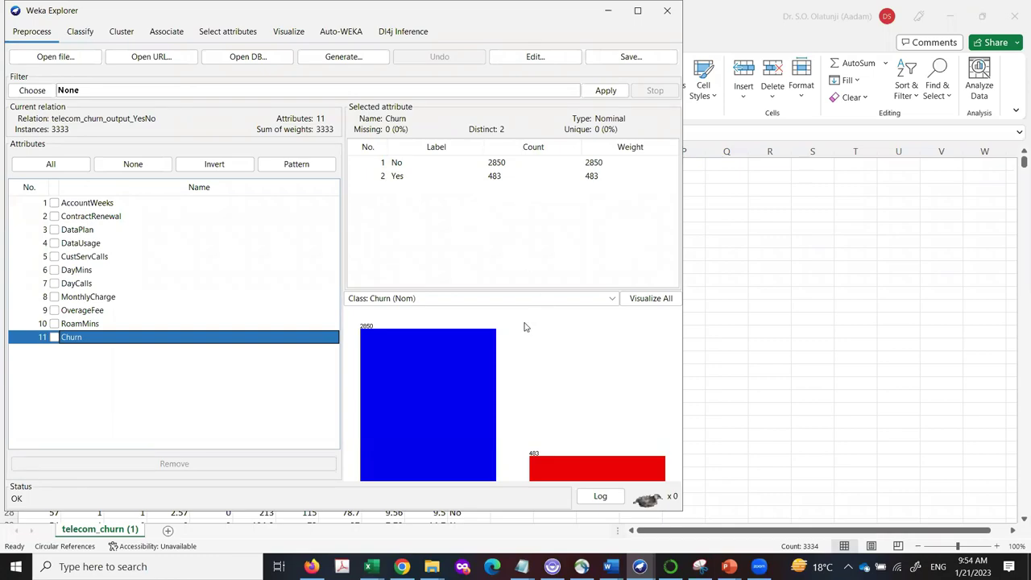
mouse_move(497, 339)
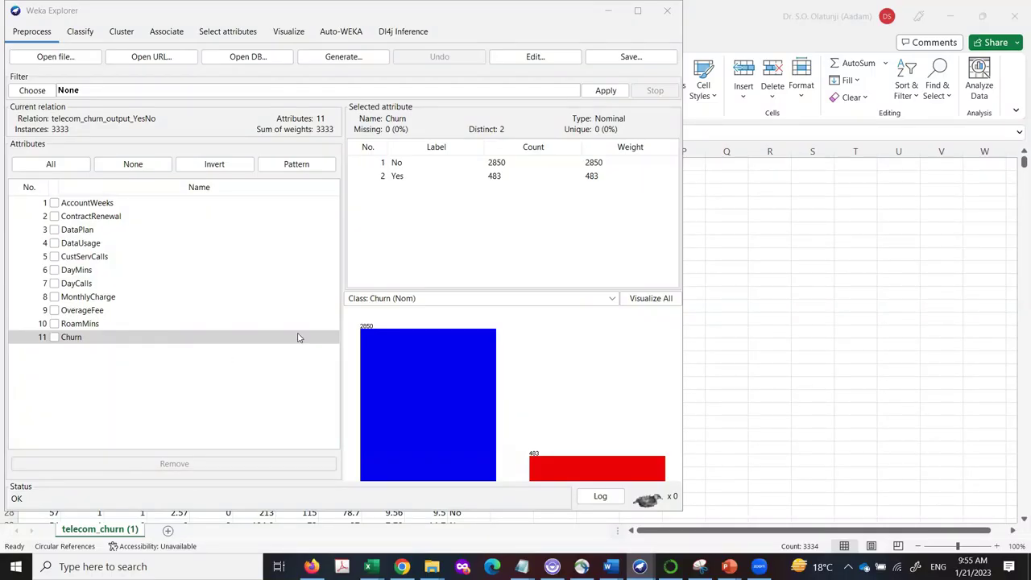
Step: Review the classification test options, choose cross-validation with 10 folds and run the ZeroR classifier on the Churn class
left_click(79, 34)
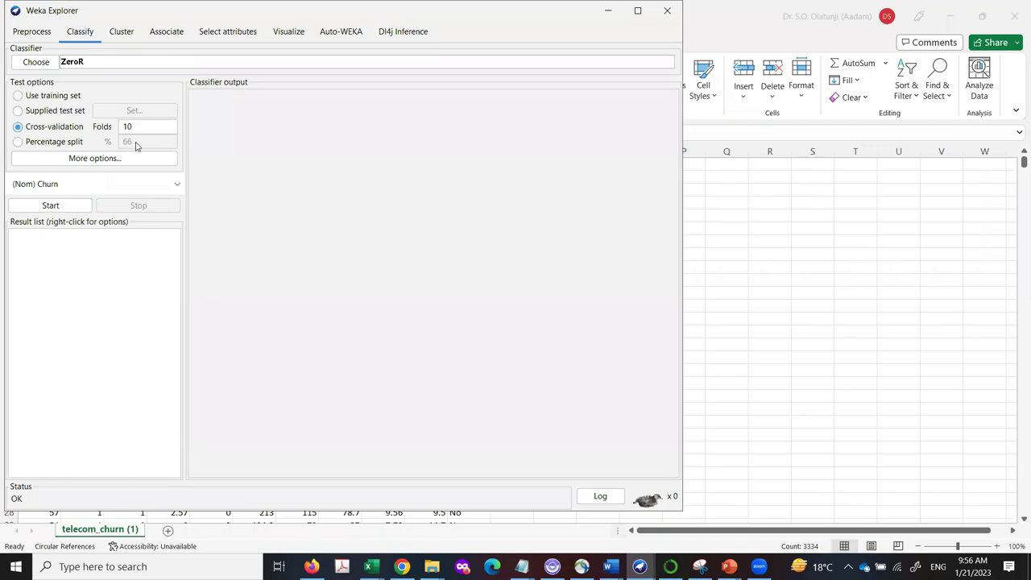
left_click(18, 142)
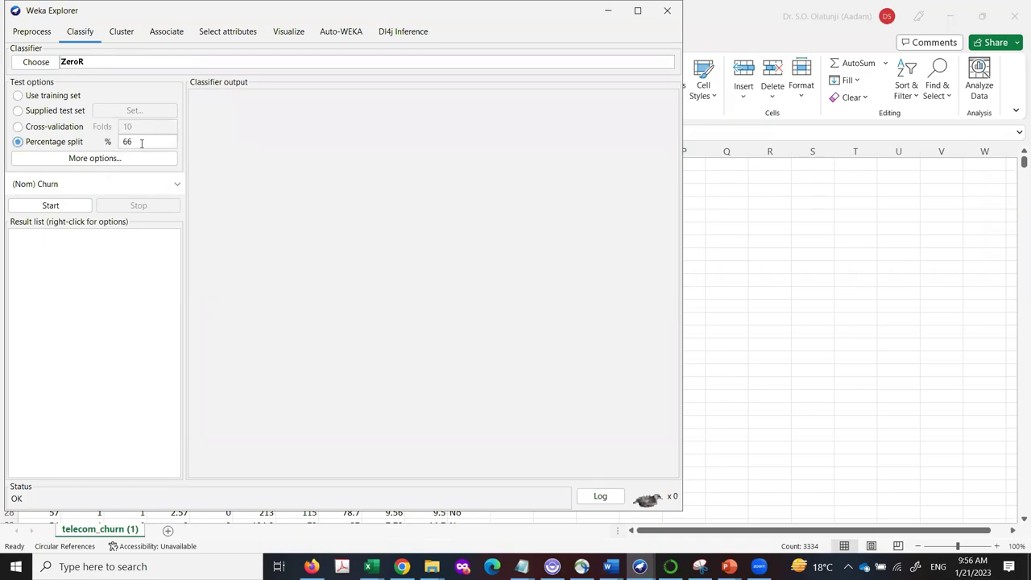
left_click(38, 127)
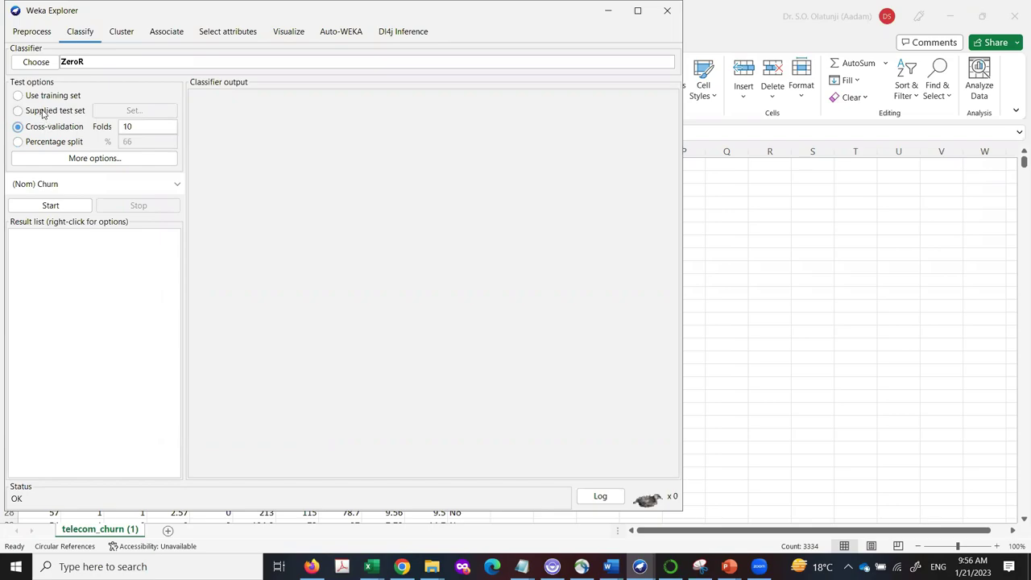
left_click(44, 114)
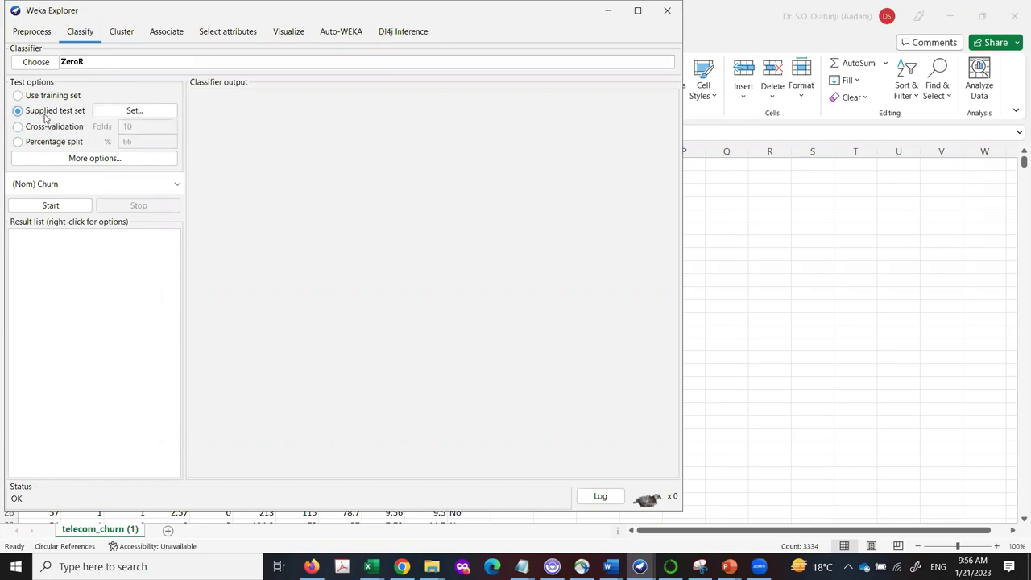
left_click(44, 131)
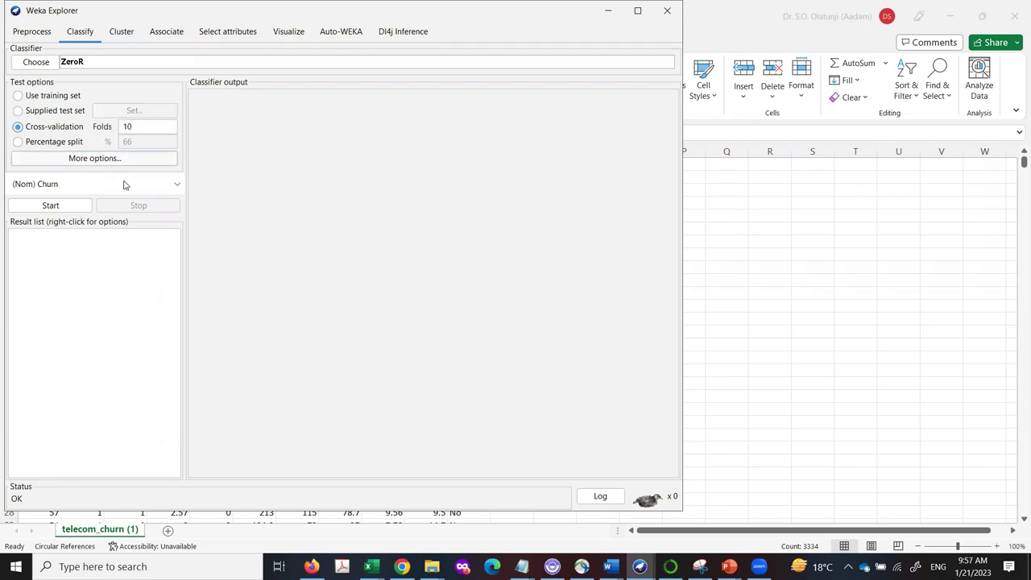
left_click(60, 209)
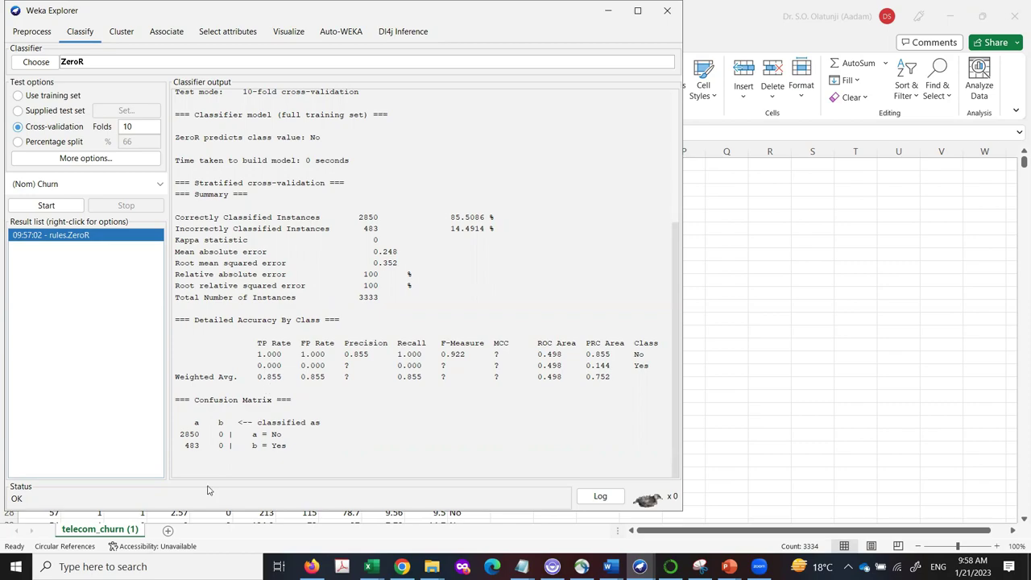
Step: Run the lazy IBk classifier with 10-fold cross-validation on Churn and redisplay the ZeroR result for comparison
left_click(35, 62)
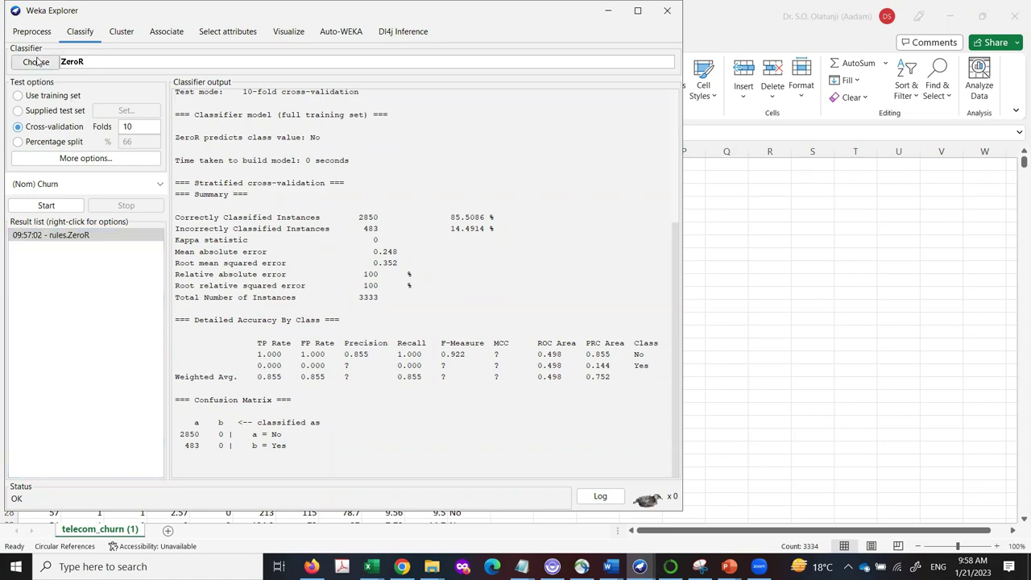
left_click(30, 113)
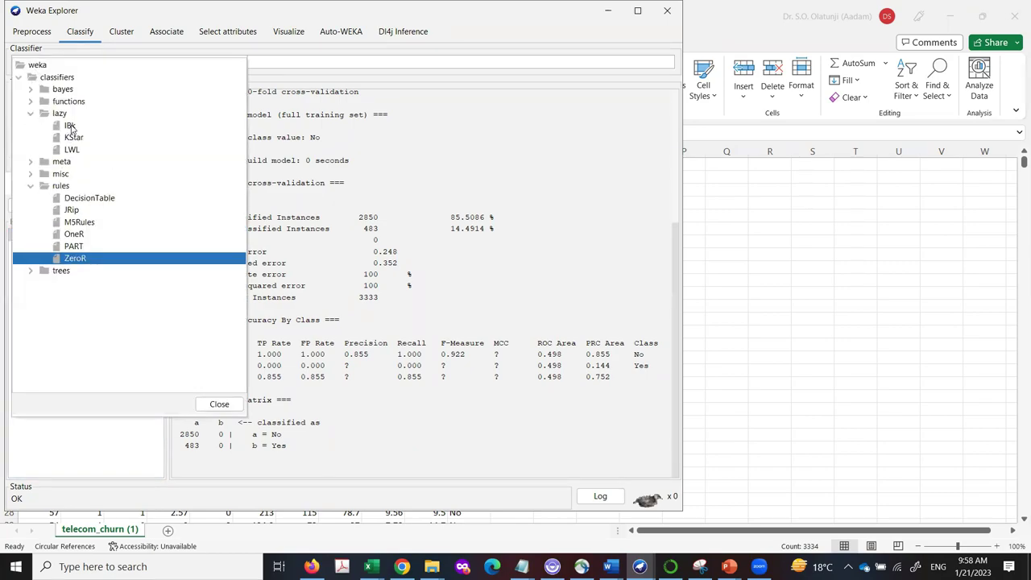
left_click(70, 127)
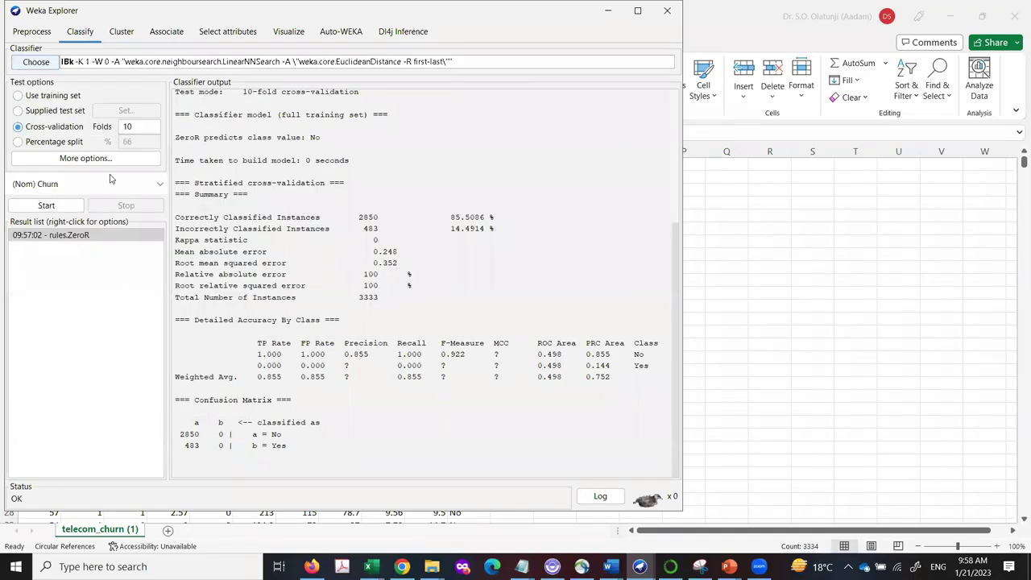
left_click(143, 129)
left_click(62, 207)
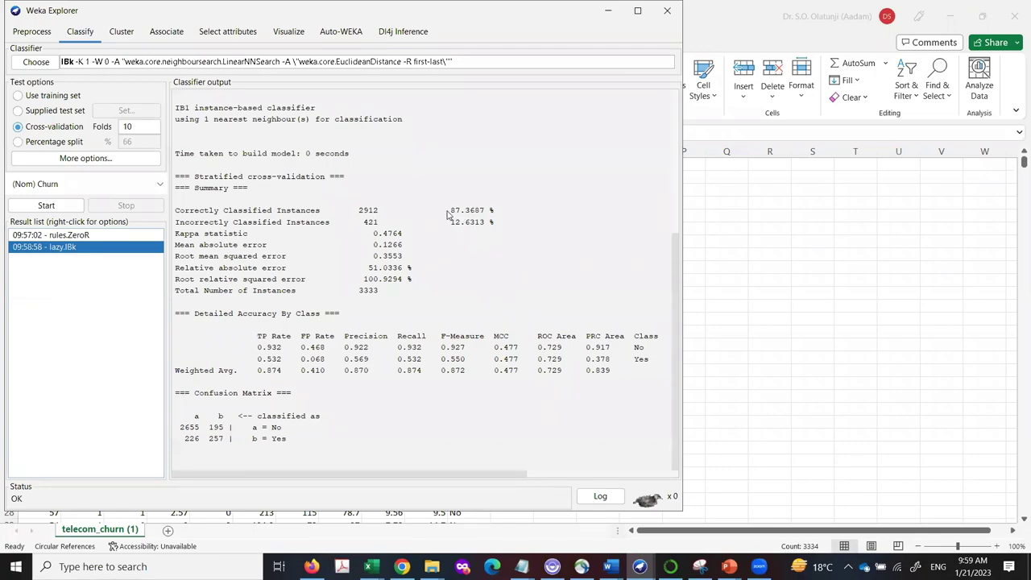
left_click(83, 235)
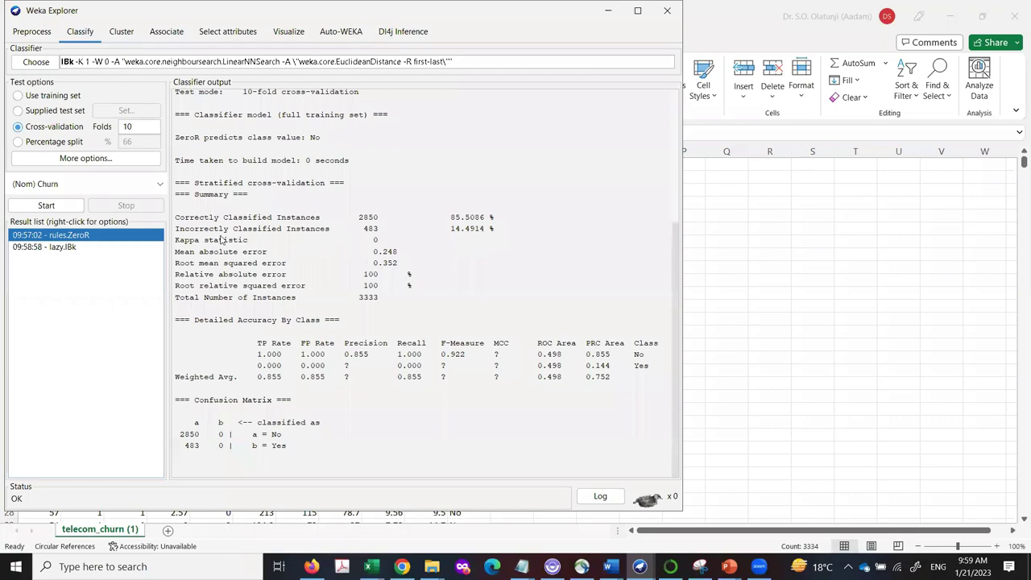
Step: Compare the accuracy figures and confusion matrices of the lazy IBk and ZeroR results
left_click(68, 248)
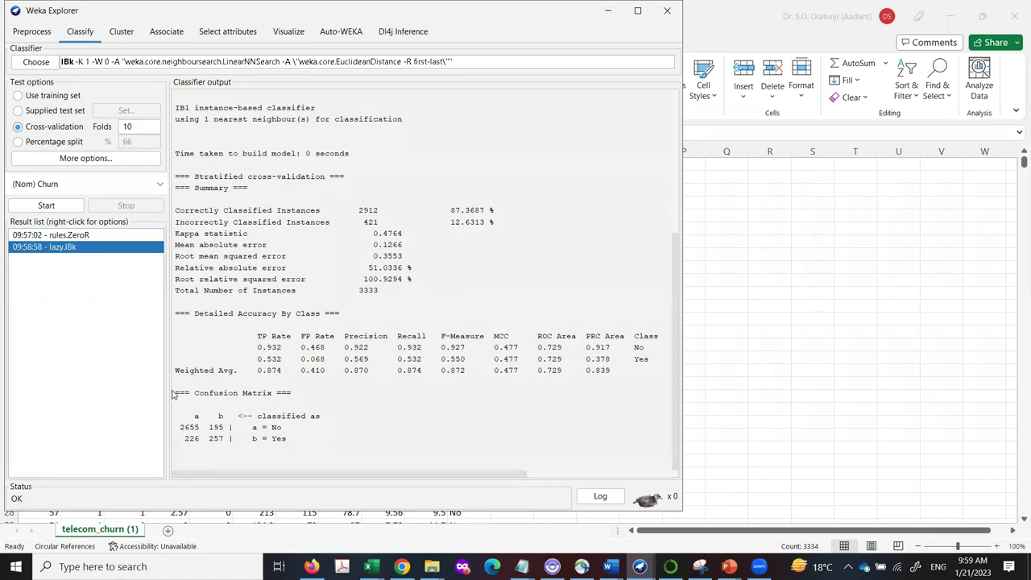
left_click(76, 235)
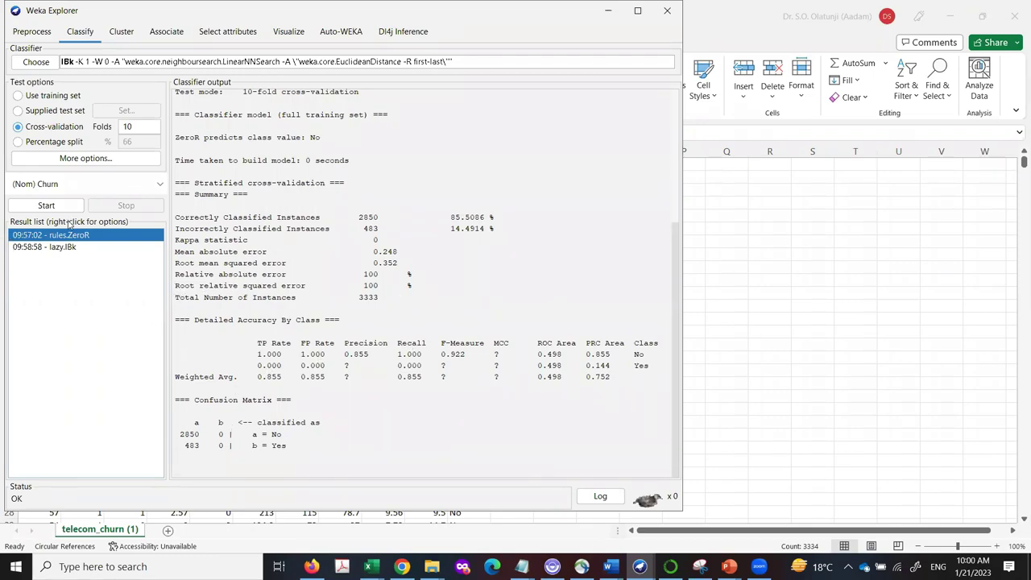
left_click(64, 248)
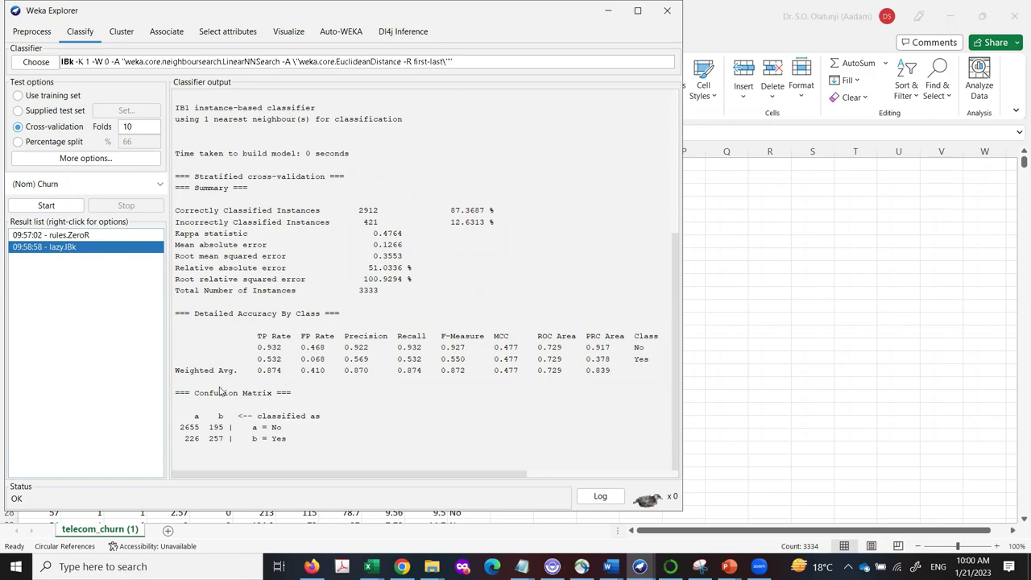
Step: Choose the J48 decision tree classifier and run it on Churn with 10-fold cross-validation
left_click(37, 63)
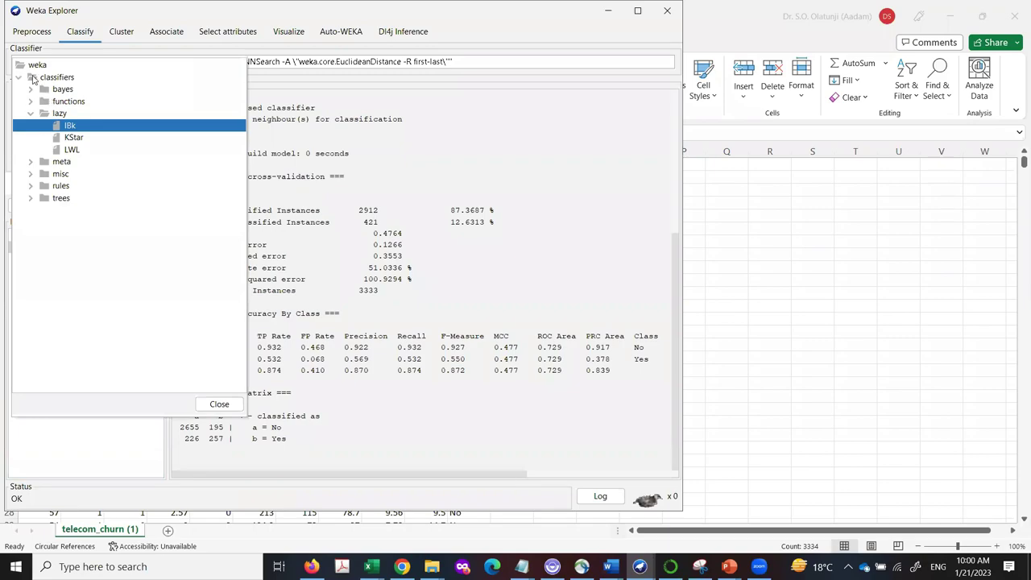
left_click(31, 199)
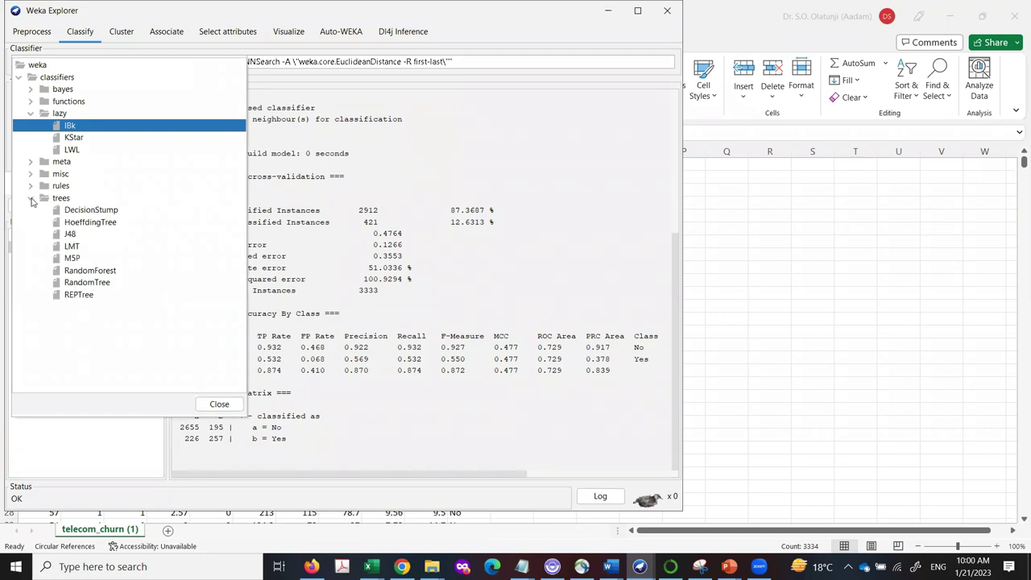
left_click(70, 235)
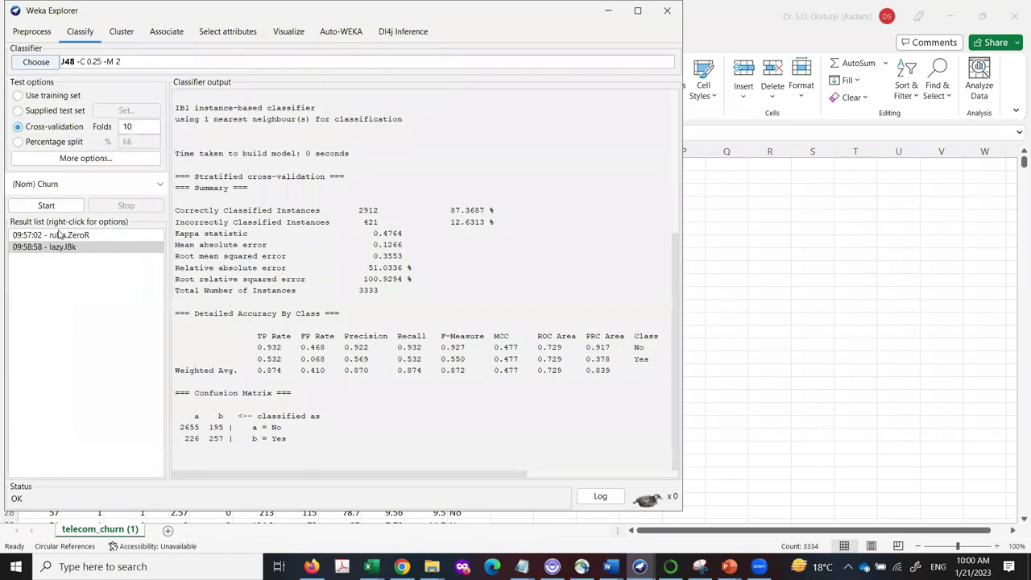
left_click(46, 205)
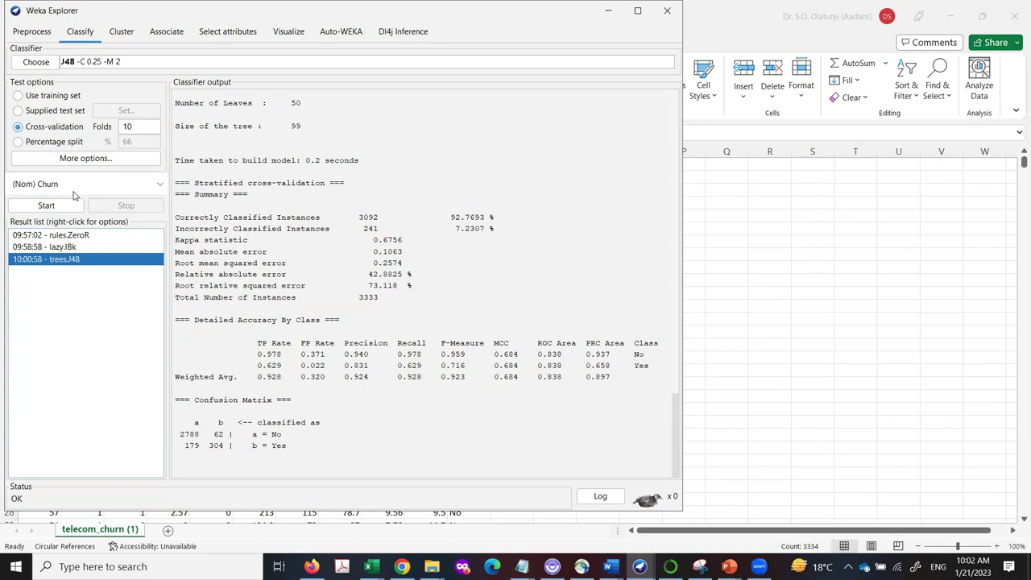
Step: Redisplay the IBk, J48 and ZeroR results in turn to compare their accuracy and confusion matrices
left_click(50, 247)
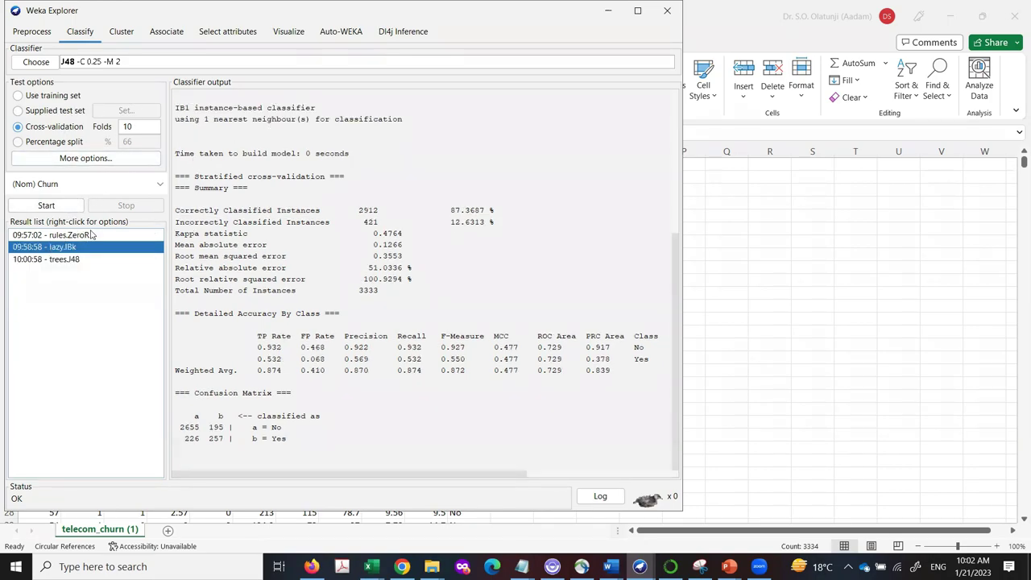
left_click(48, 260)
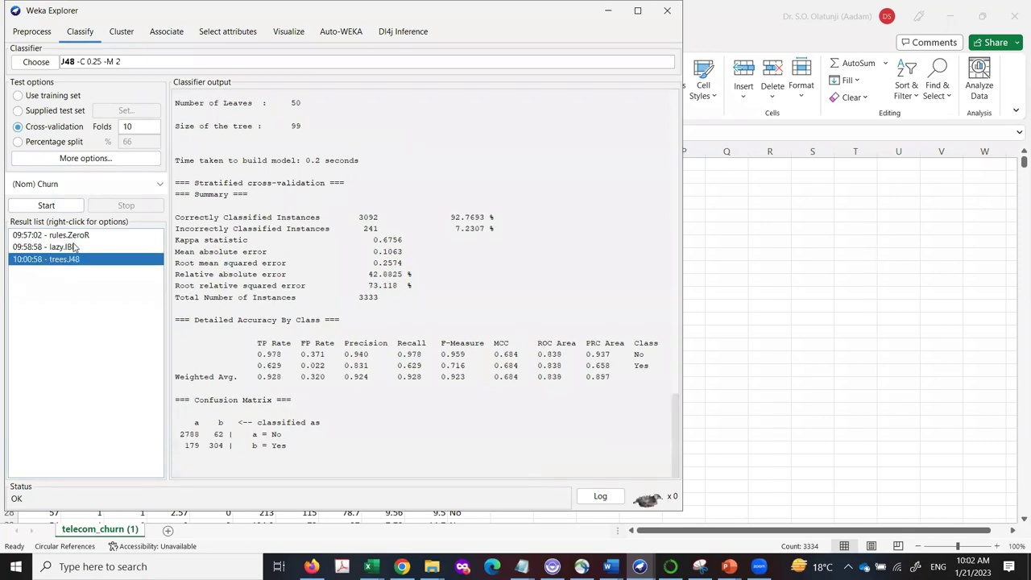
left_click(56, 250)
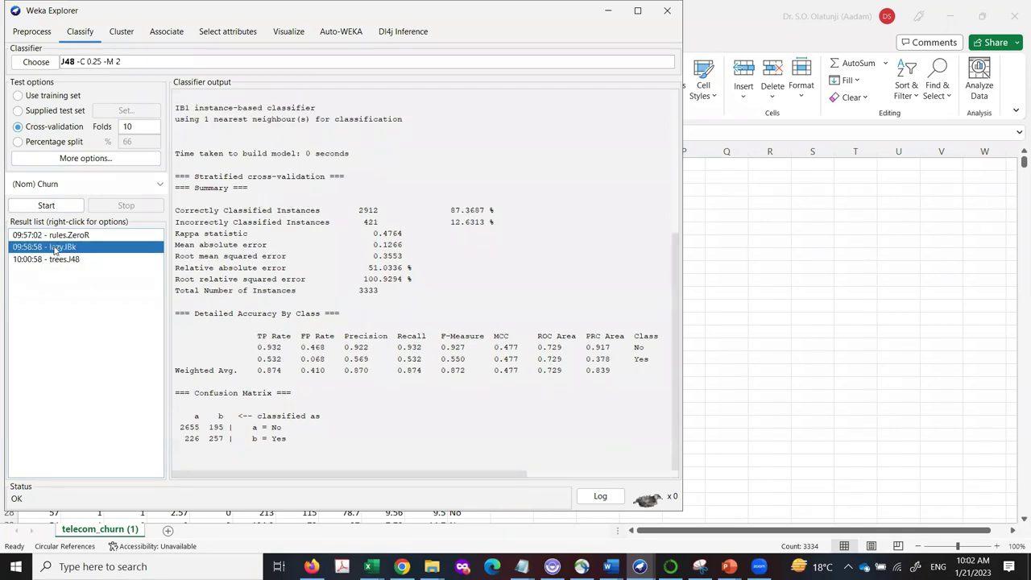
left_click(49, 236)
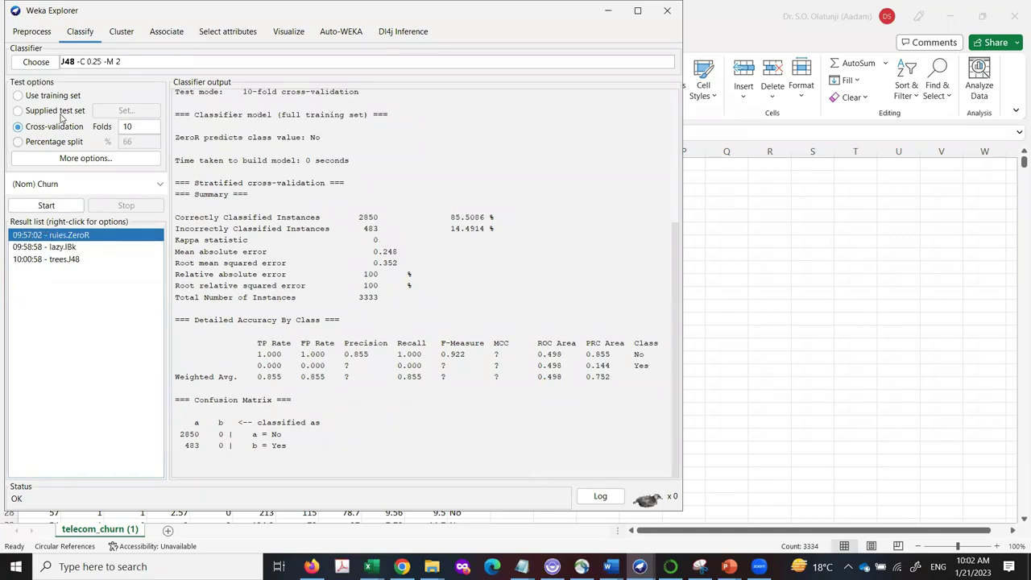
left_click(58, 247)
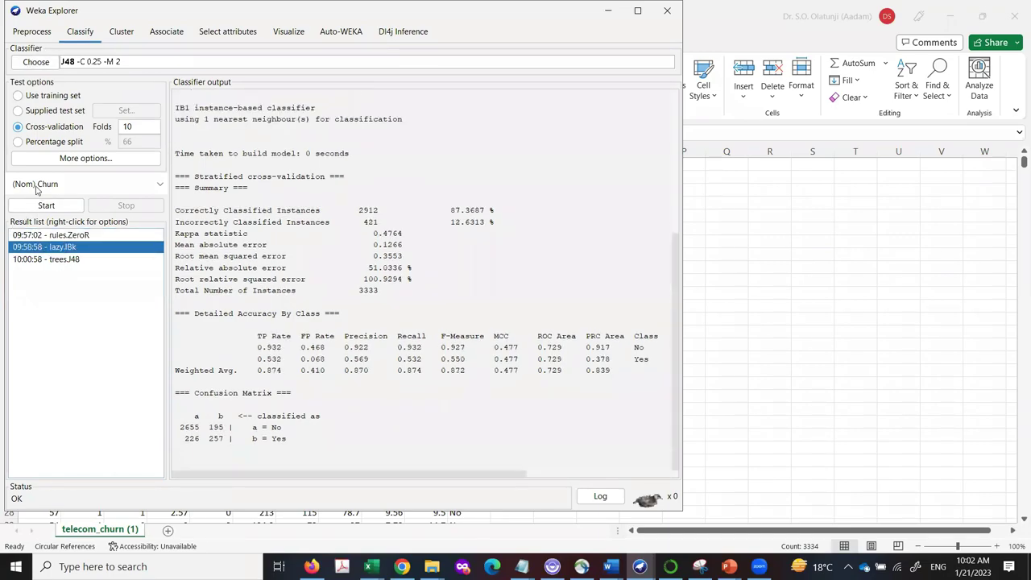
Step: Choose the lazy IBk classifier again and rerun it on Churn with its default settings
left_click(37, 63)
left_click(31, 114)
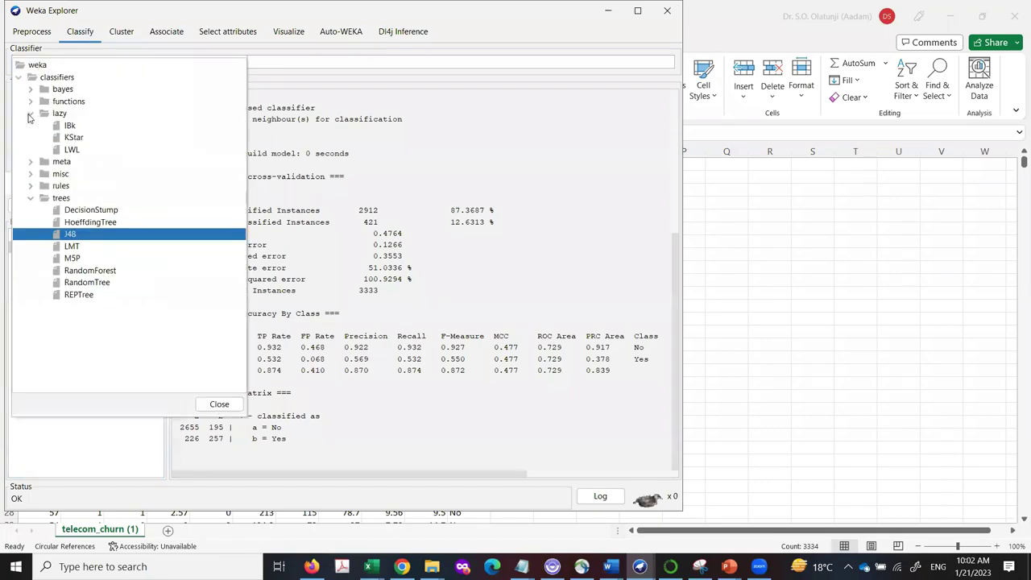
left_click(70, 127)
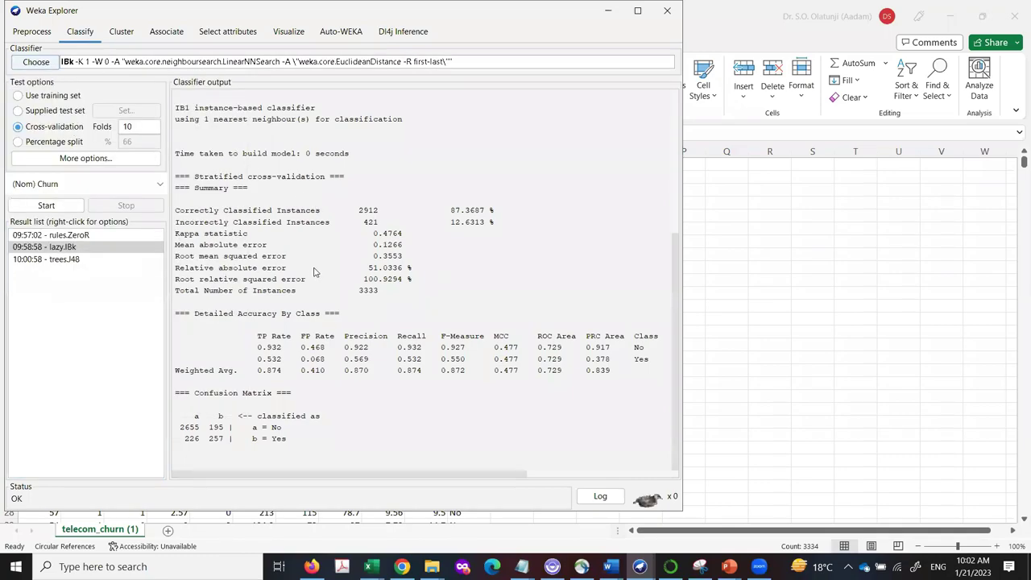
left_click(46, 205)
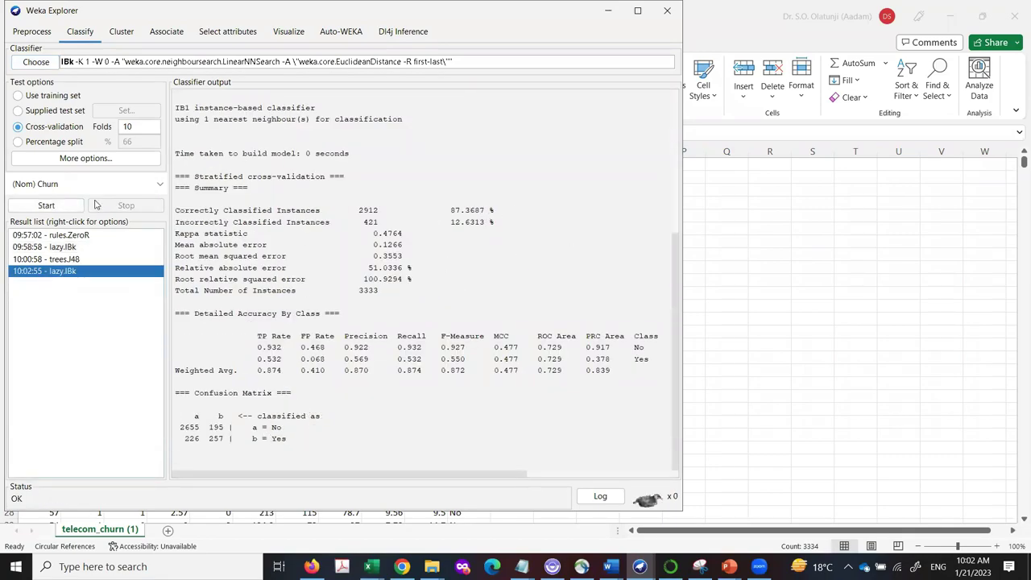
Step: Set IBk's KNN parameter to 3 and run the classifier on Churn
left_click(173, 63)
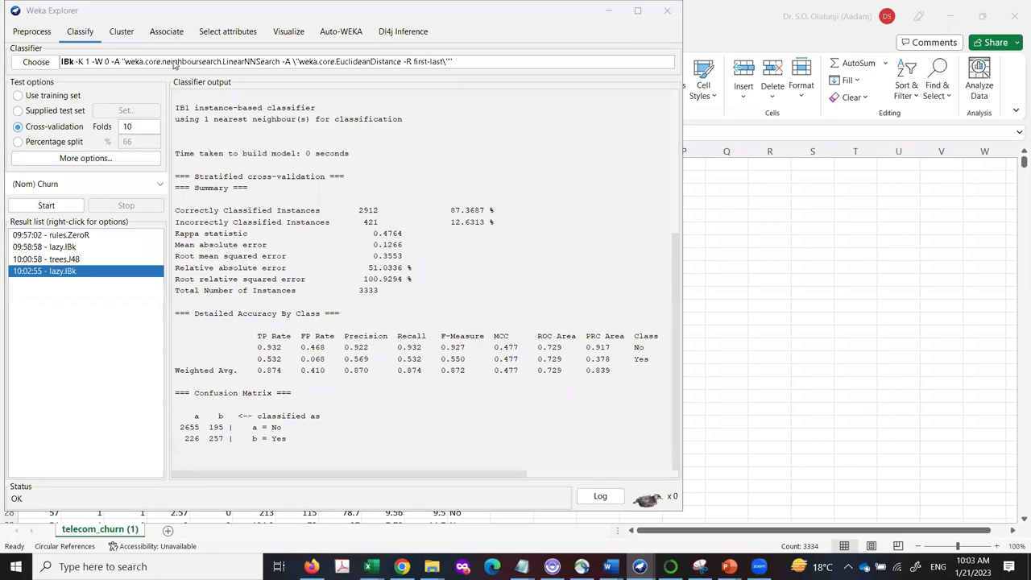
left_click_drag(336, 191, 319, 187)
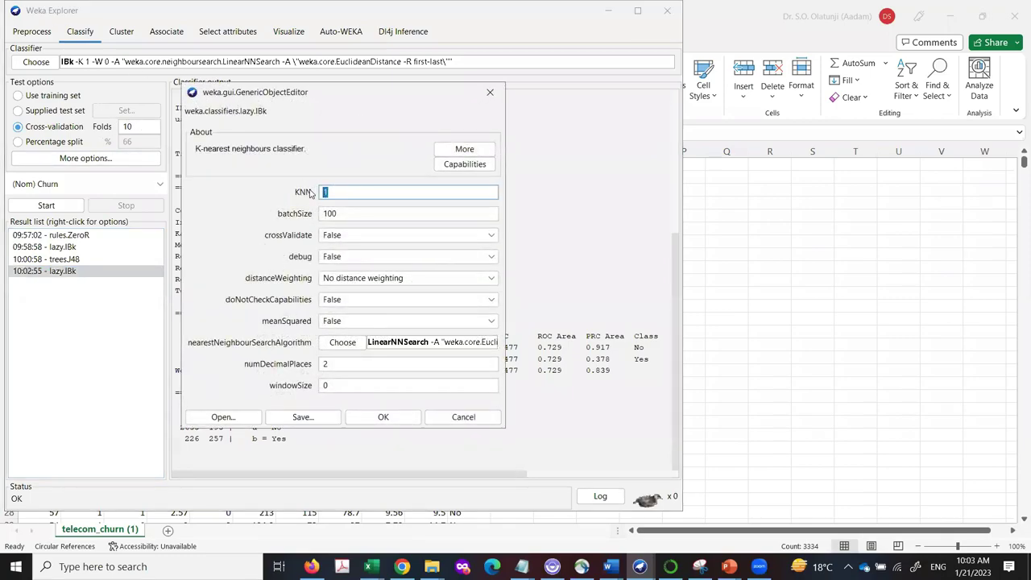
type("3")
left_click(383, 417)
left_click(41, 206)
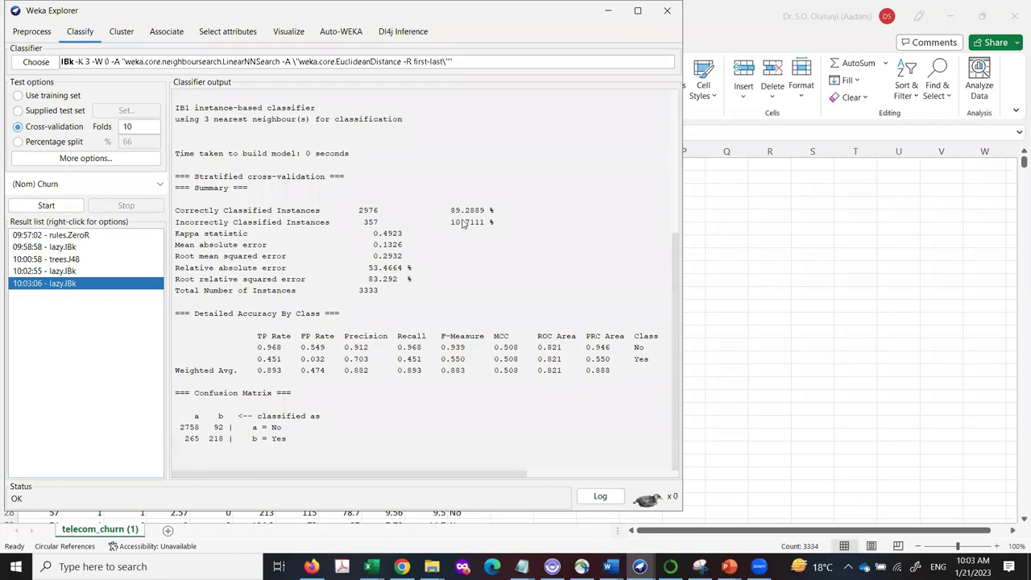
Step: Set IBk's KNN parameter to 5 and run the classifier on Churn
left_click(162, 63)
double_click(364, 198)
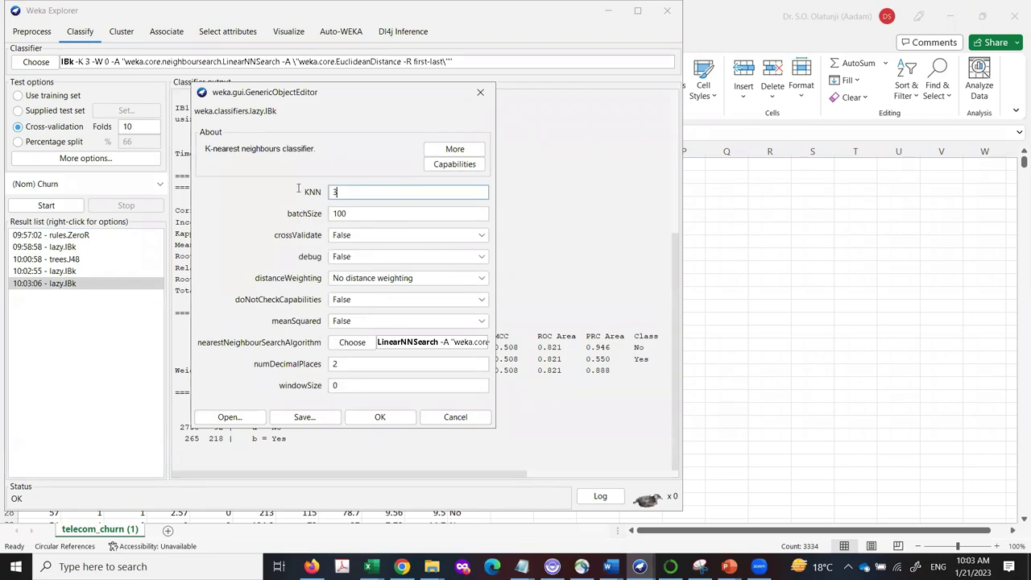
type("5")
left_click(379, 416)
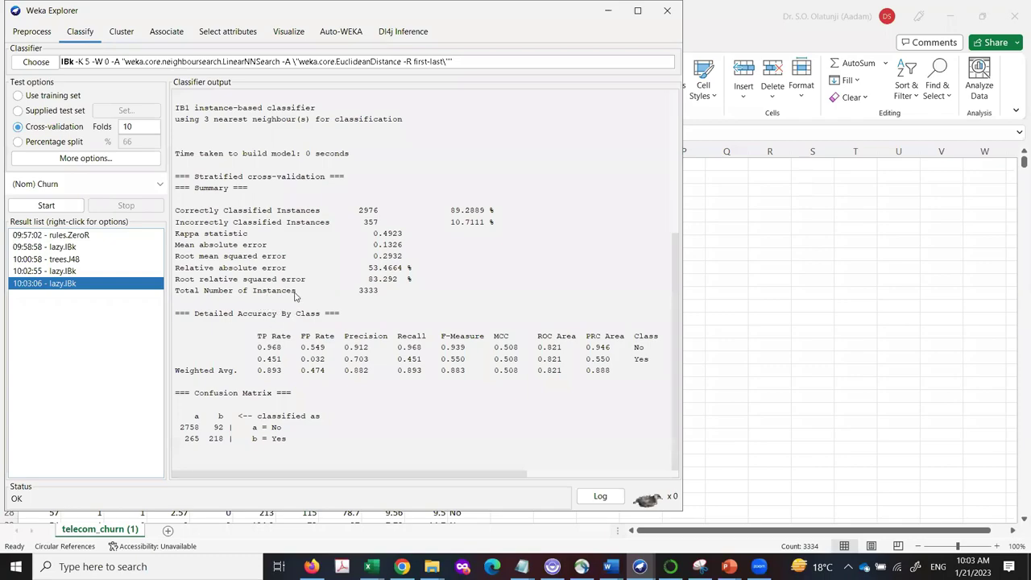
left_click(46, 206)
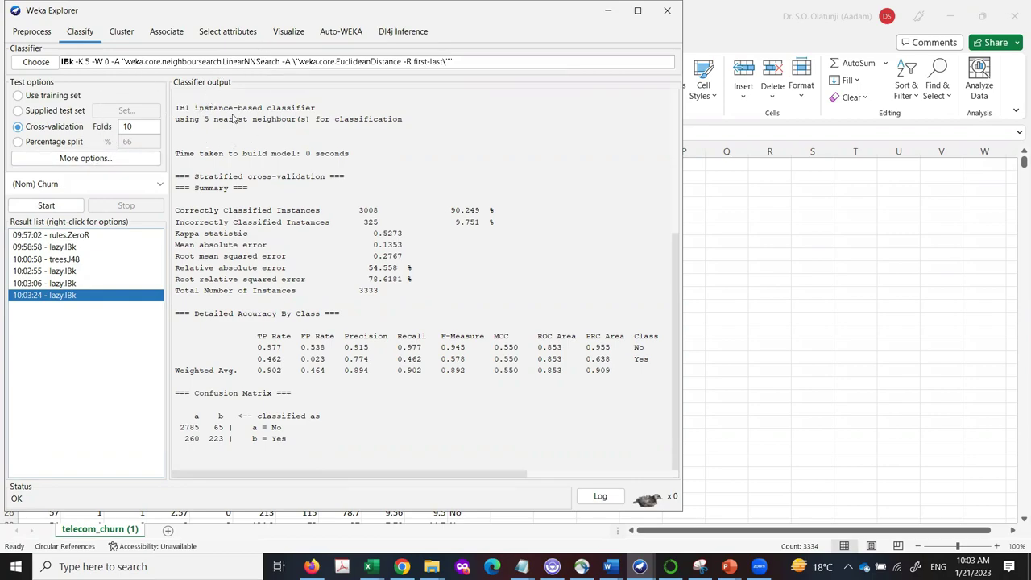
Step: Set IBk's KNN parameter to 7 and run the classifier on Churn
left_click(266, 64)
double_click(345, 198)
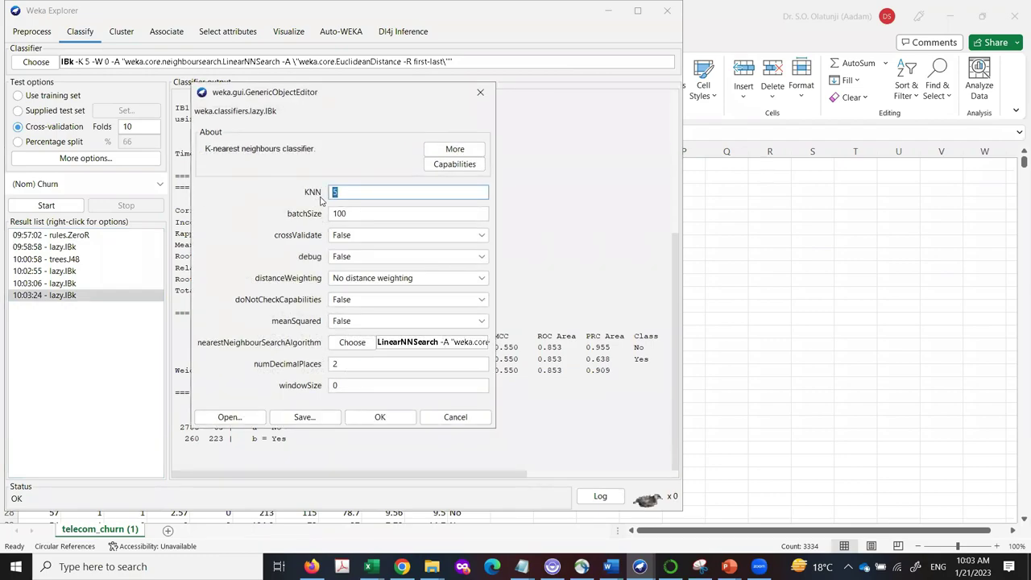
type("7")
left_click(380, 417)
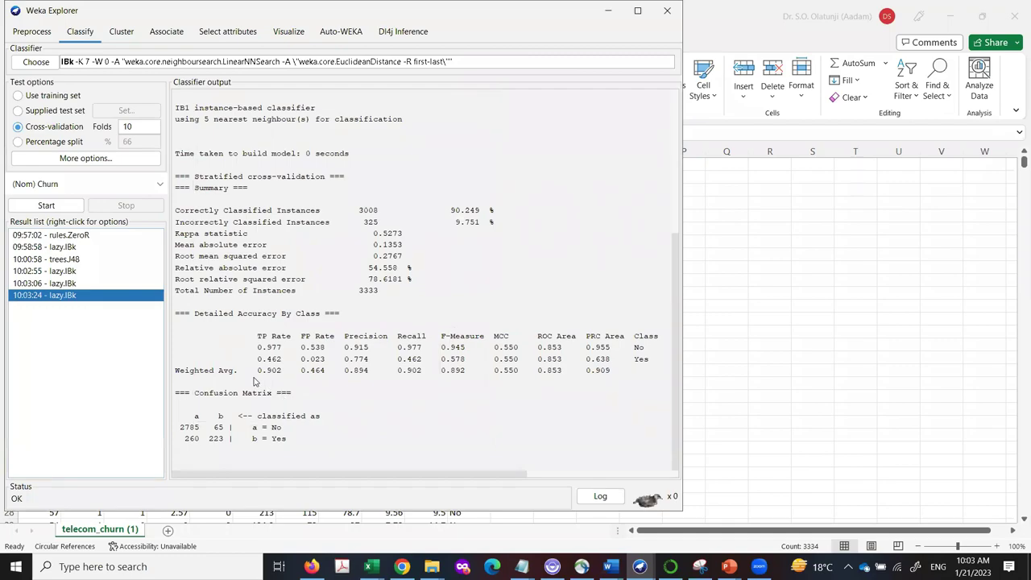
left_click(54, 205)
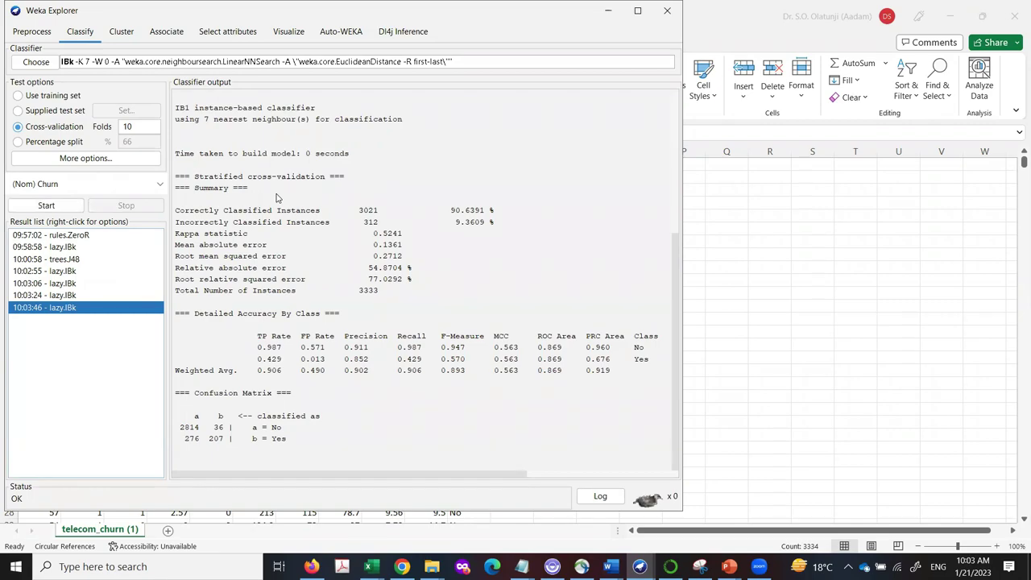
Step: Set the distance function of IBk's LinearNNSearch algorithm to ManhattanDistance and run the classifier on Churn
left_click(350, 63)
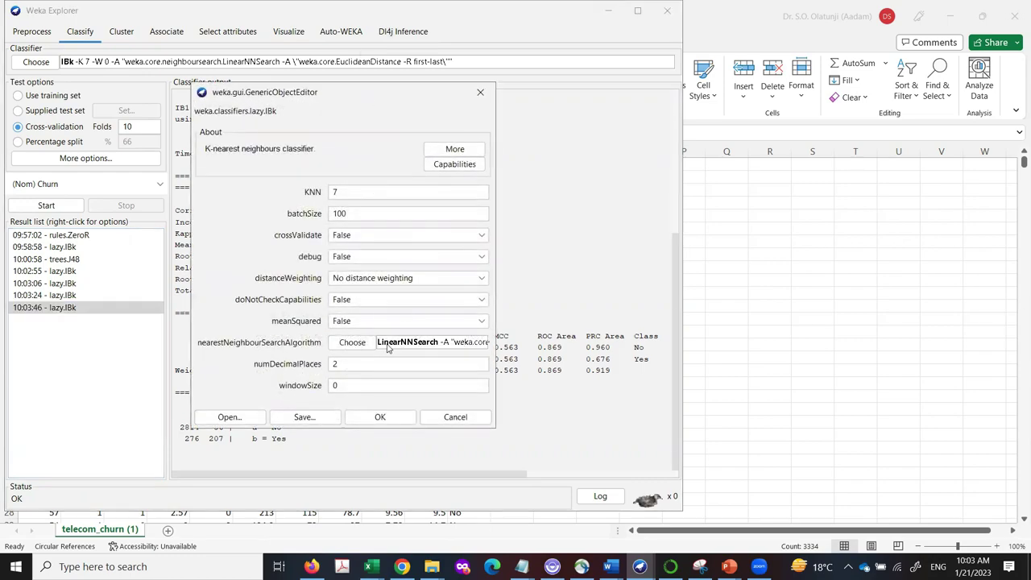
left_click(351, 343)
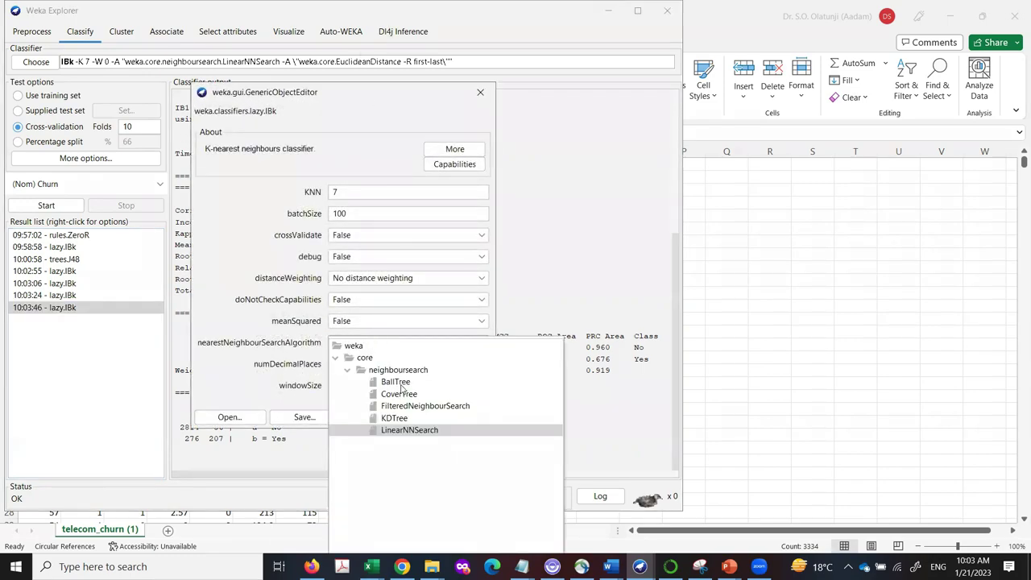
left_click(394, 322)
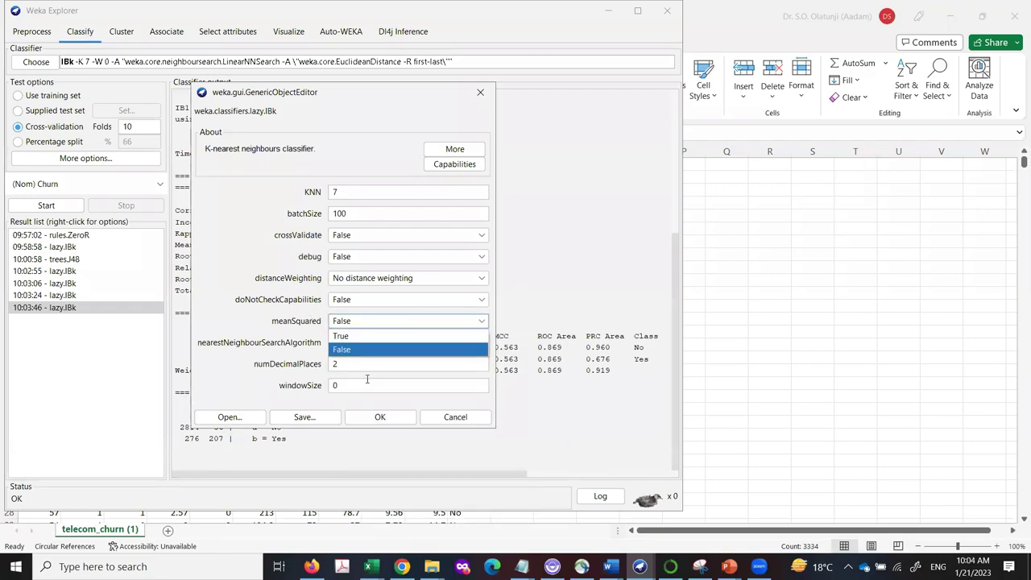
left_click(355, 349)
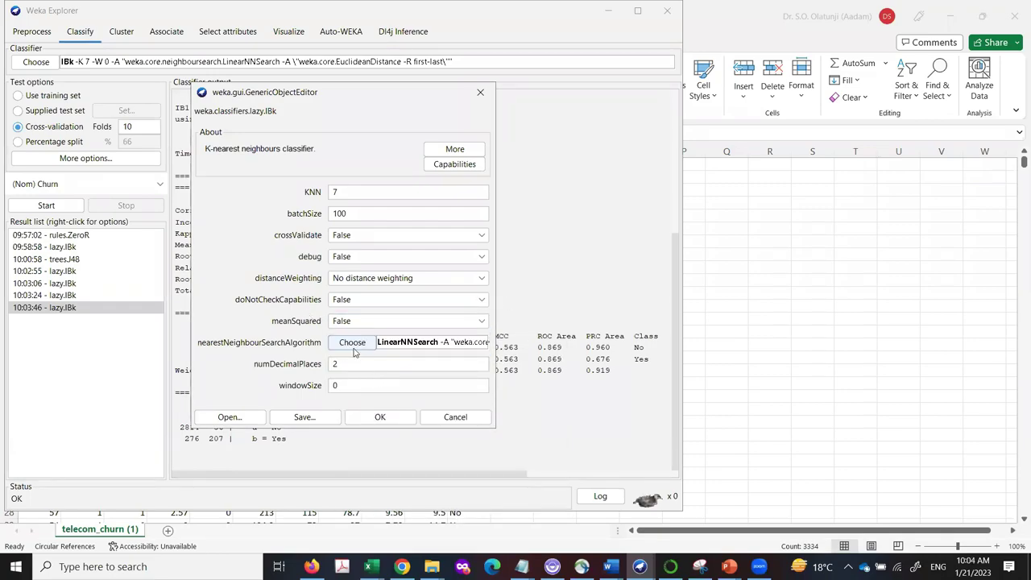
left_click(446, 342)
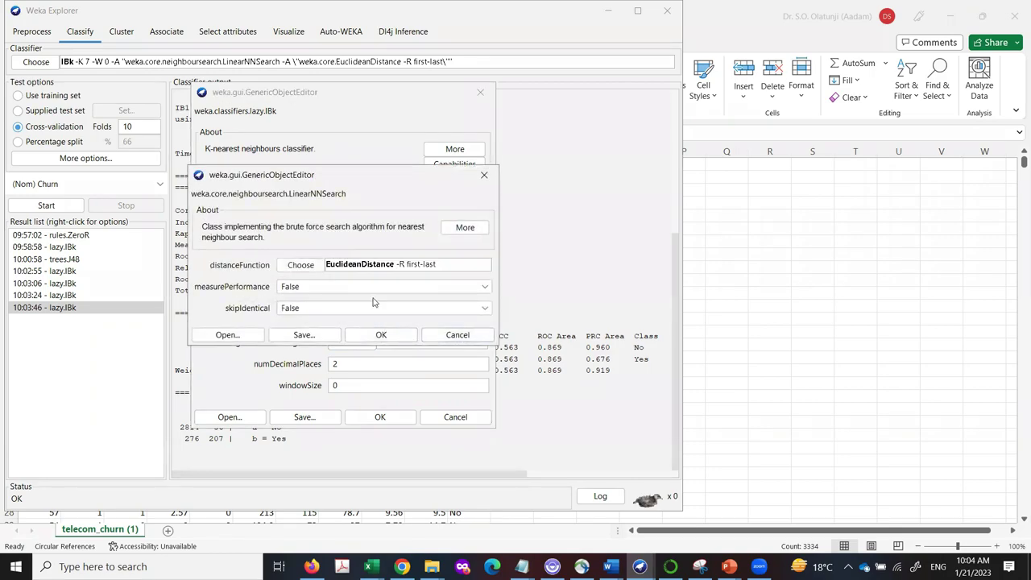
left_click(310, 269)
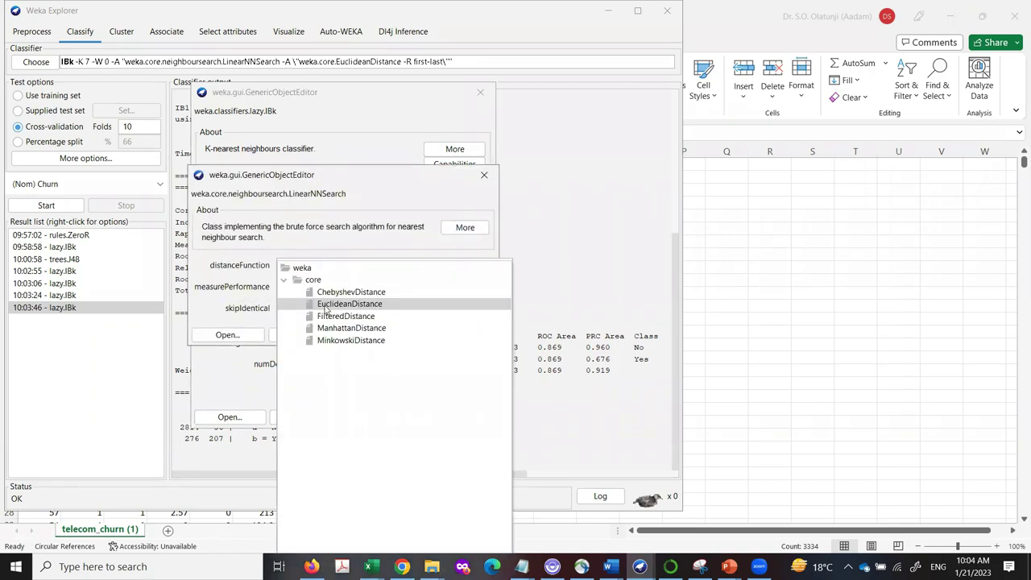
left_click(353, 331)
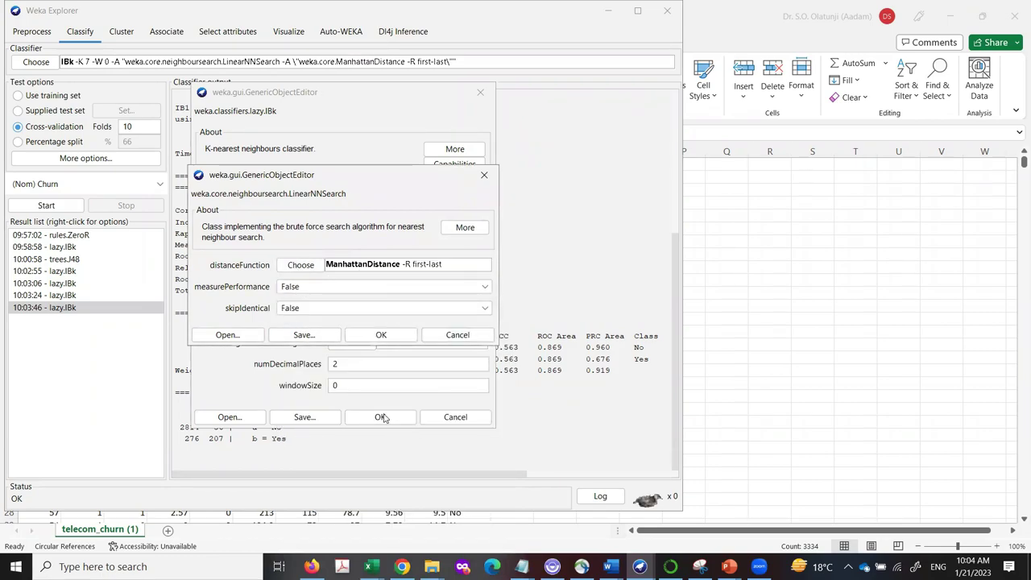
left_click(382, 337)
left_click(380, 416)
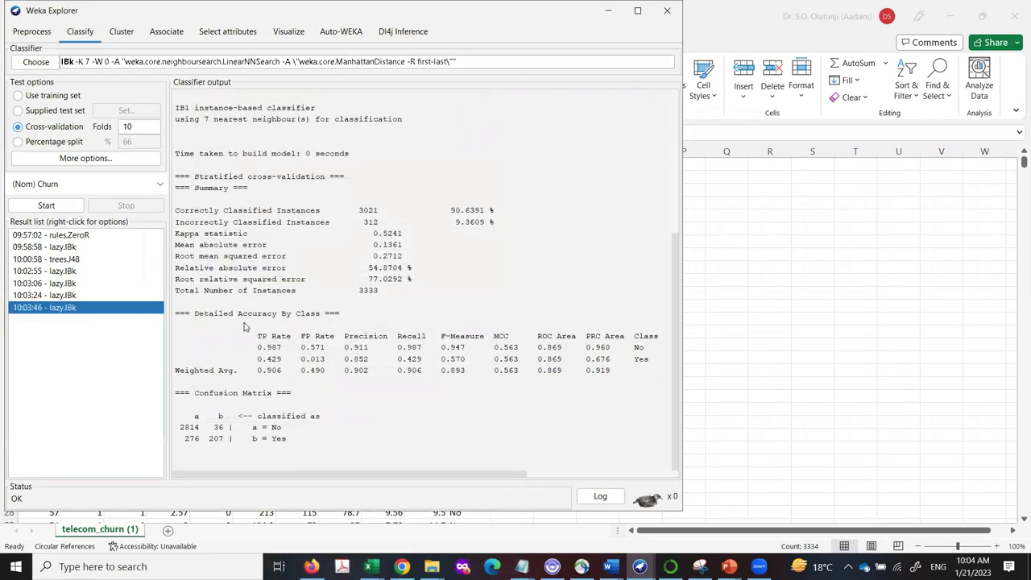
left_click(46, 205)
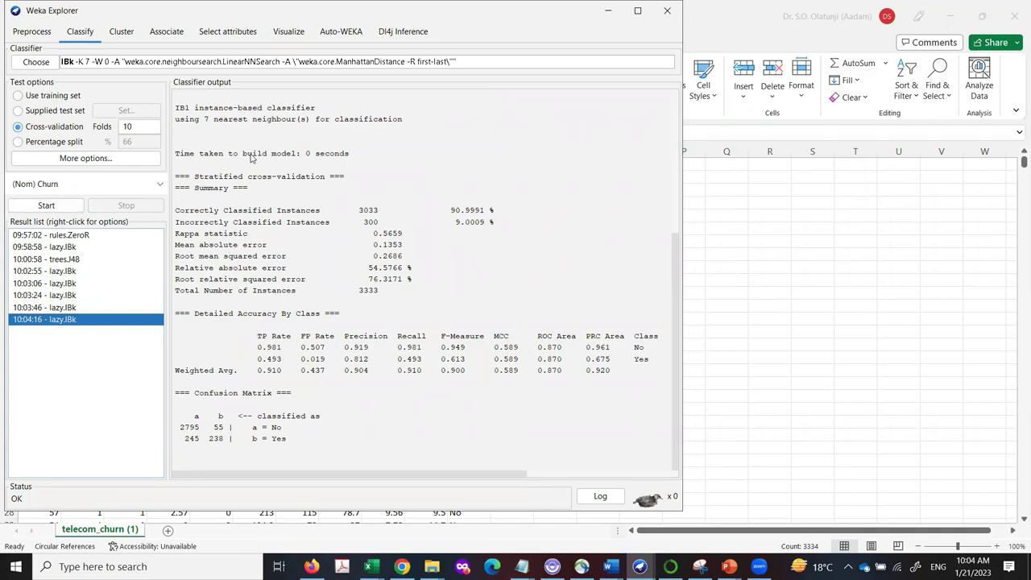
Step: Review the Churn attribute's class counts and distribution chart in the loaded dataset
left_click(30, 32)
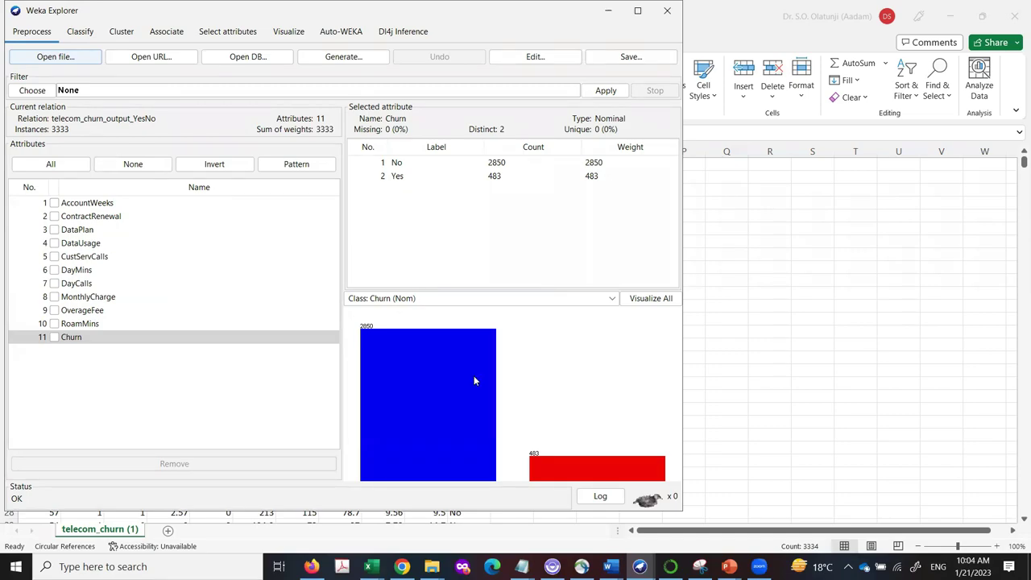
mouse_move(474, 376)
mouse_move(361, 398)
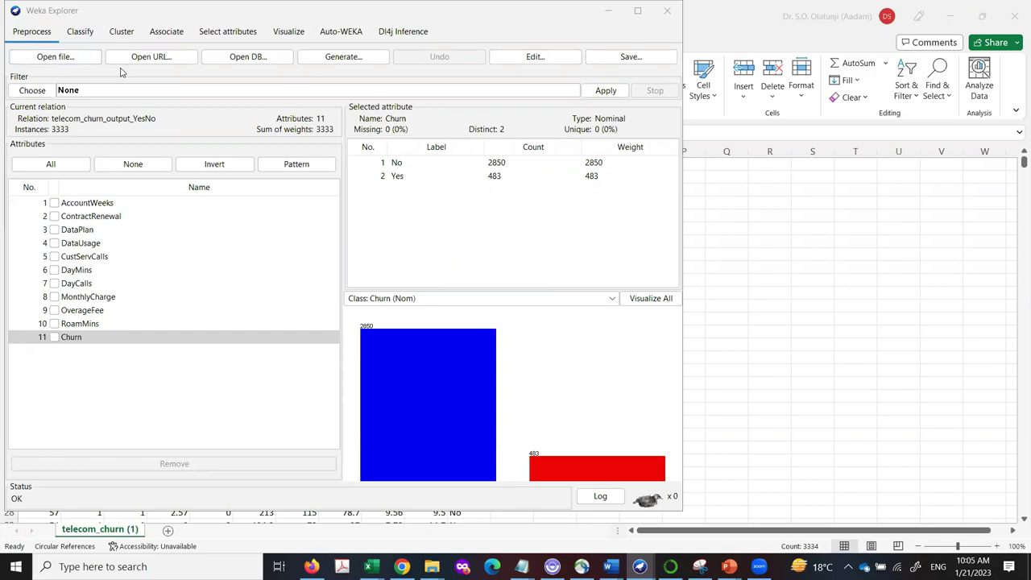
Step: Select the SMO function classifier with its default settings and run it on Churn with 10-fold cross-validation
left_click(79, 32)
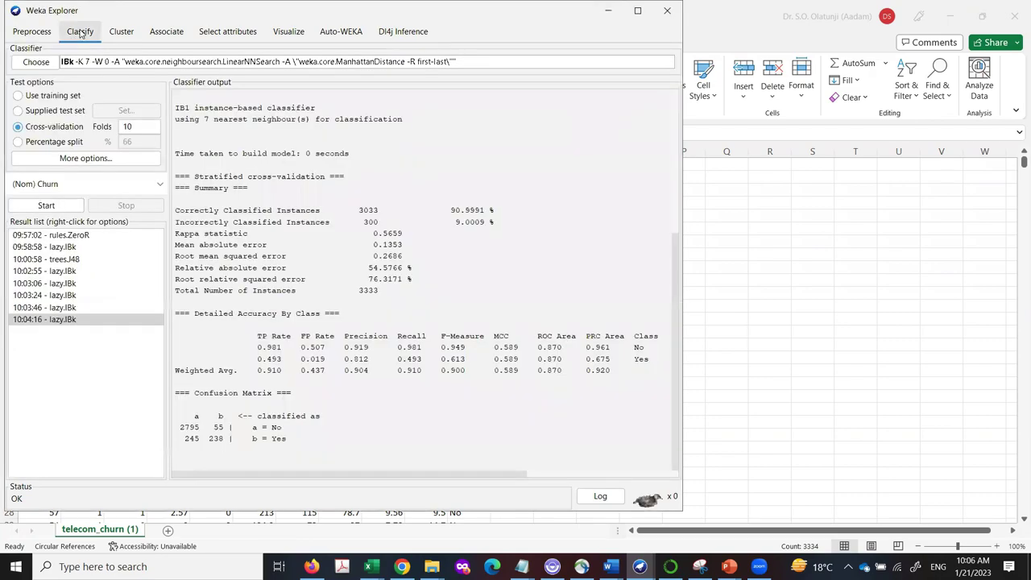
left_click(35, 64)
left_click(31, 102)
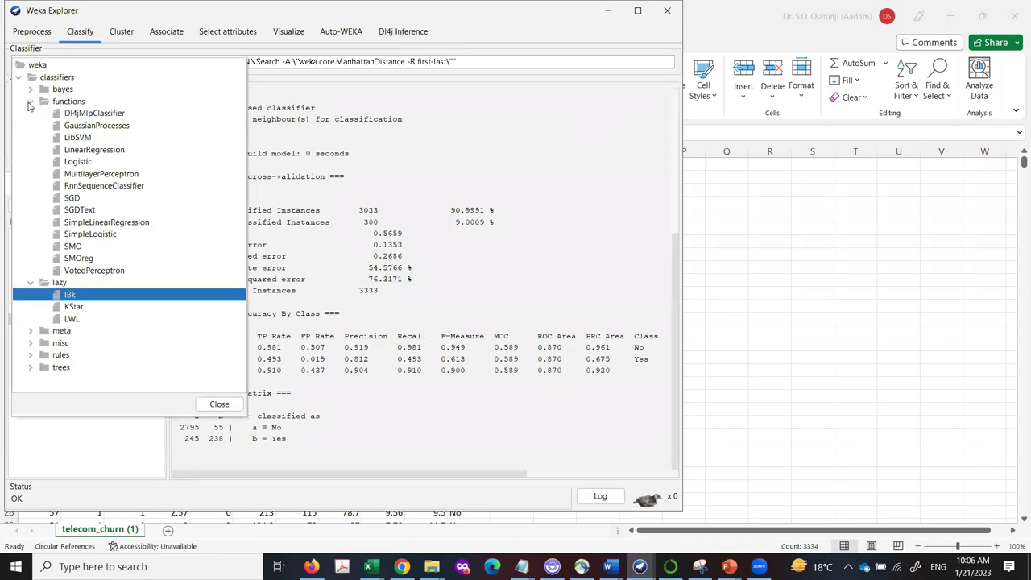
left_click(69, 245)
left_click(40, 206)
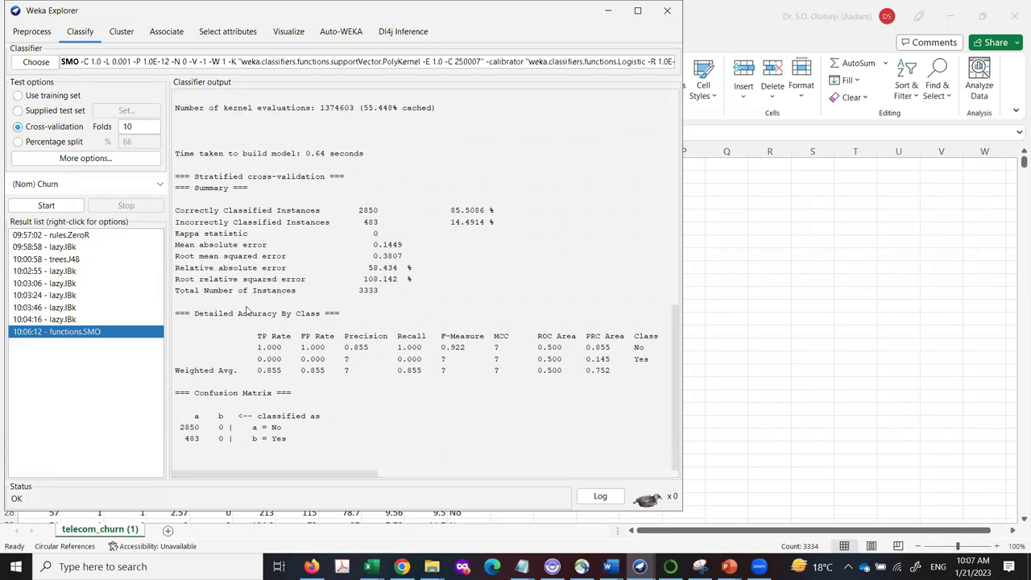
Step: Review the Churn class counts and distribution chart again to compare them with the SMO results
left_click(33, 33)
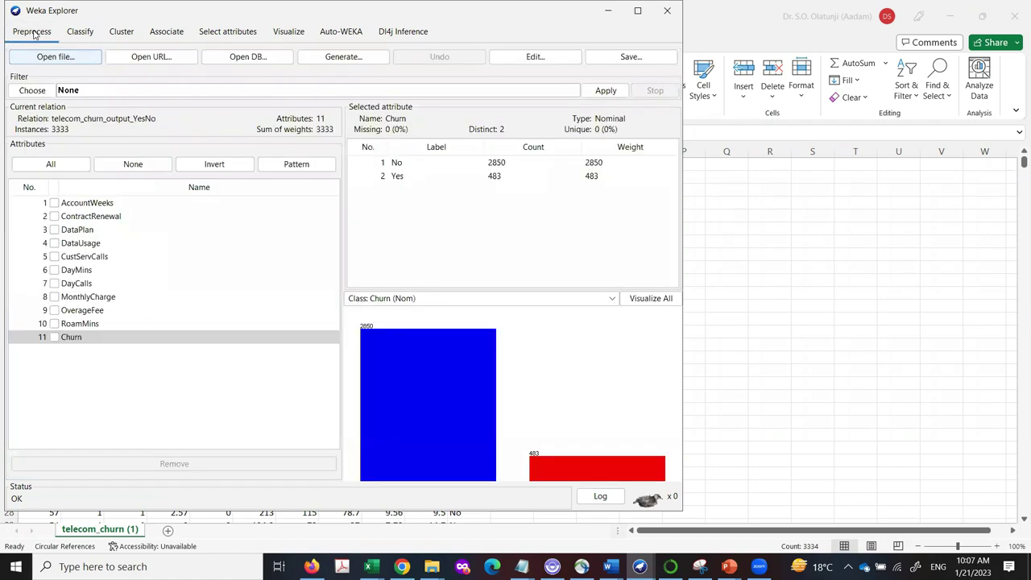
mouse_move(420, 349)
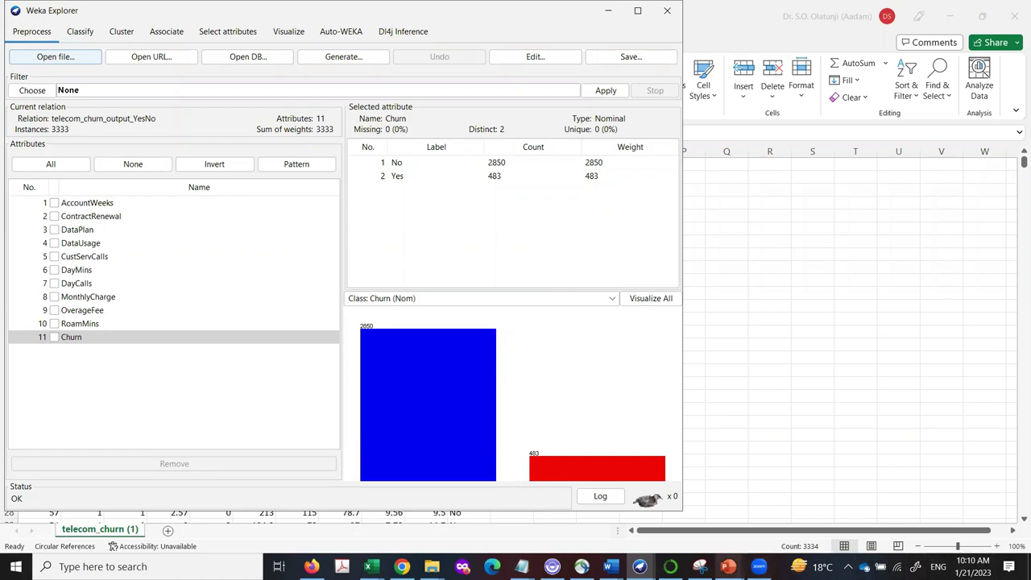
Step: Switch to the running PowerPoint slide show and advance to the Machine Learning Model slide
left_click(729, 566)
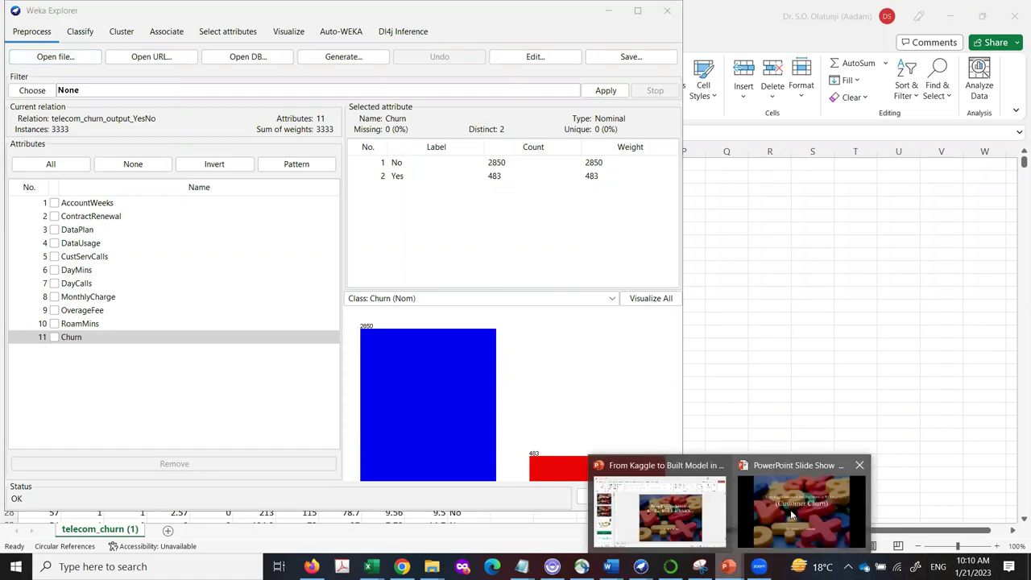
left_click(791, 515)
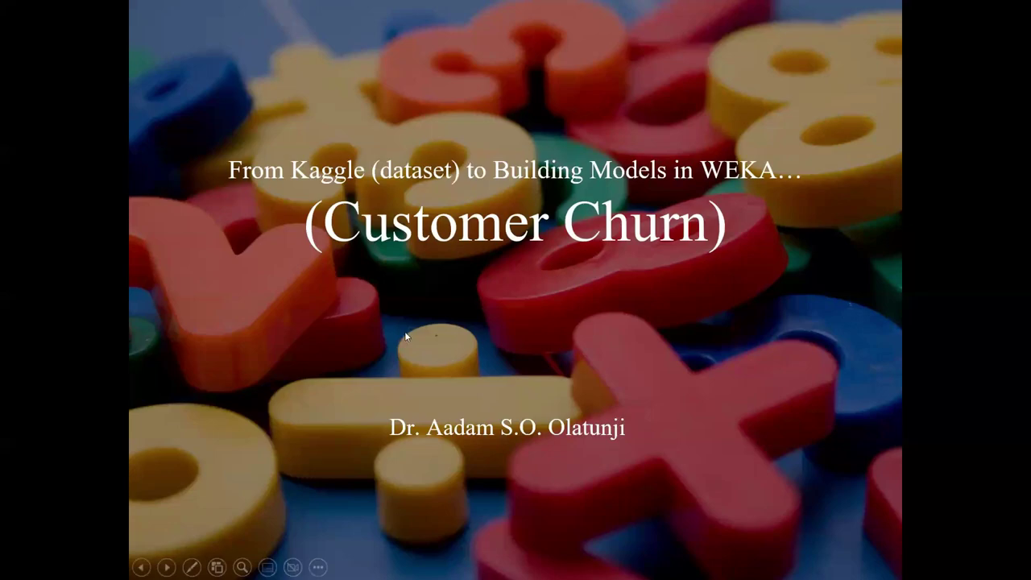
left_click(466, 312)
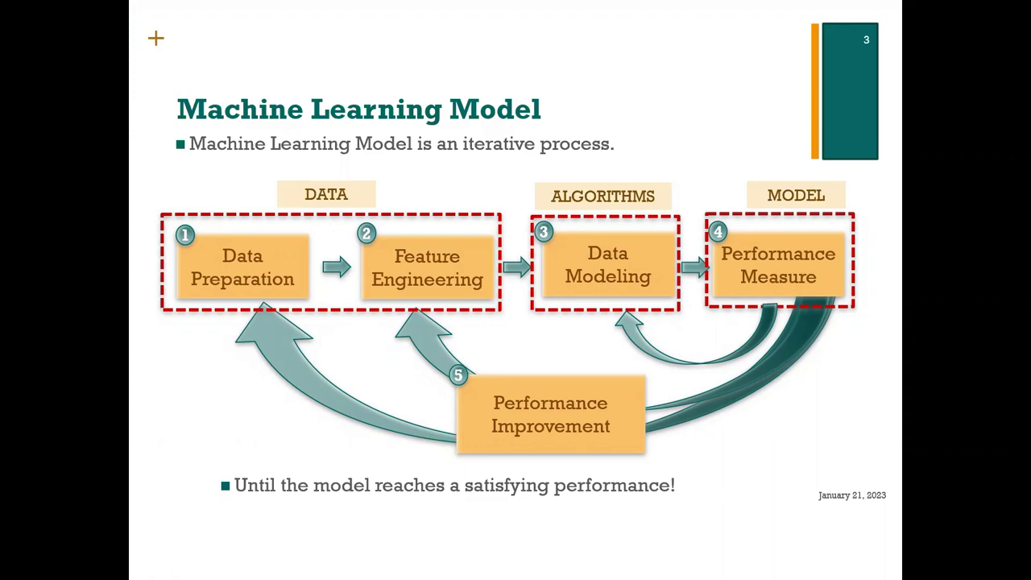
Step: Mark up the slide in red ink: tick the DATA label, circle the Data Preparation and Feature Engineering stages, and mark Data Modeling
left_click_drag(289, 185, 281, 198)
mouse_move(214, 168)
left_mouse_down()
mouse_move(165, 200)
mouse_move(153, 291)
mouse_move(221, 376)
mouse_move(369, 395)
mouse_move(510, 331)
mouse_move(516, 213)
mouse_move(331, 146)
mouse_move(201, 196)
left_mouse_up()
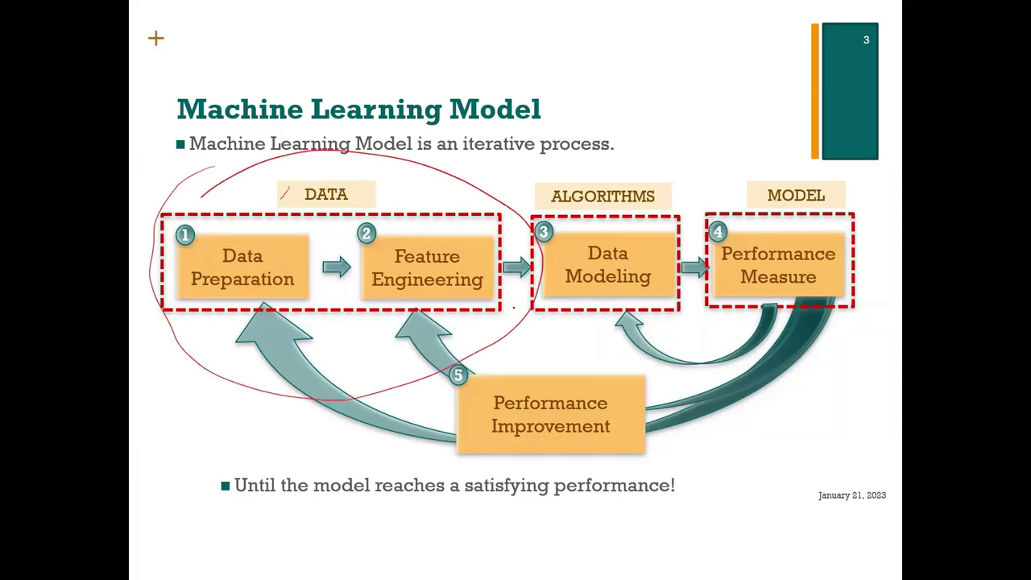
left_click_drag(612, 247, 630, 240)
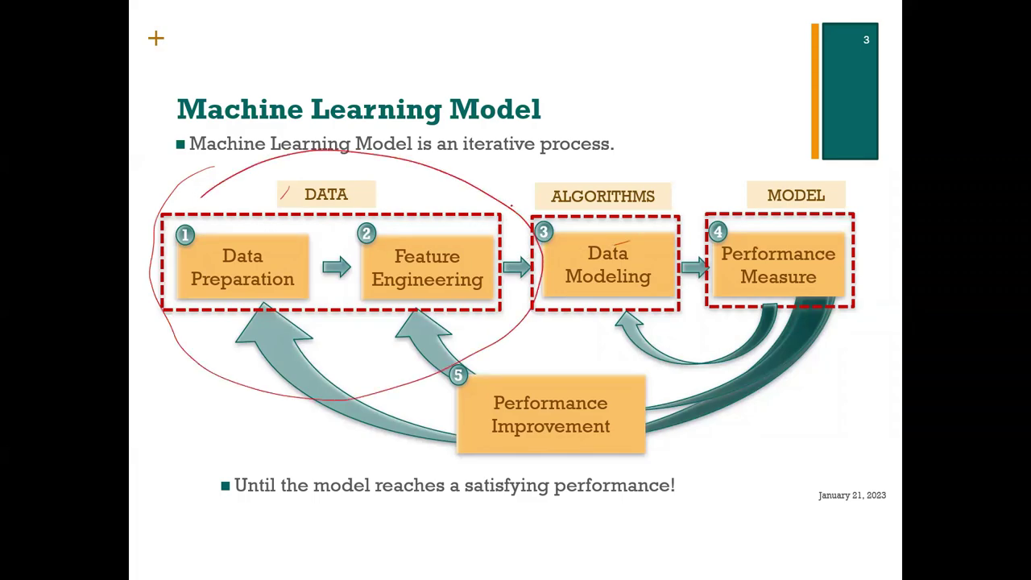